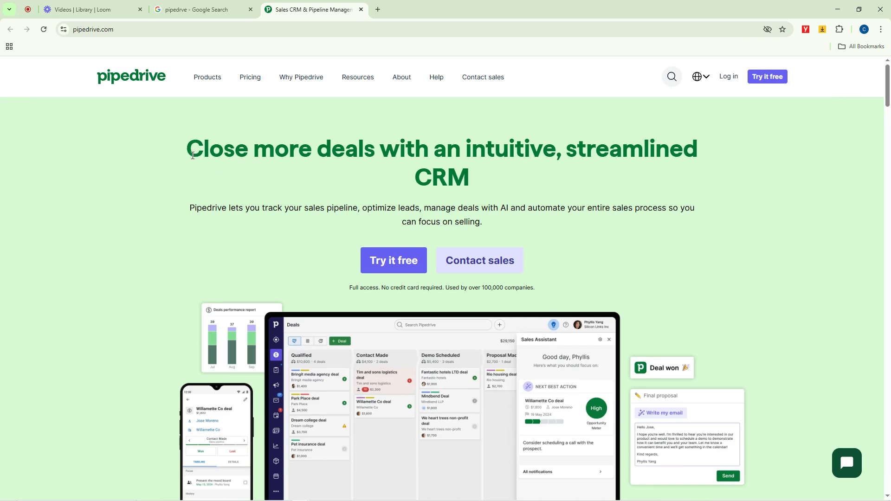
- Highlight the Pipedrive homepage headline and subtitle, then switch to the Google results tab
drag(192, 155, 507, 197)
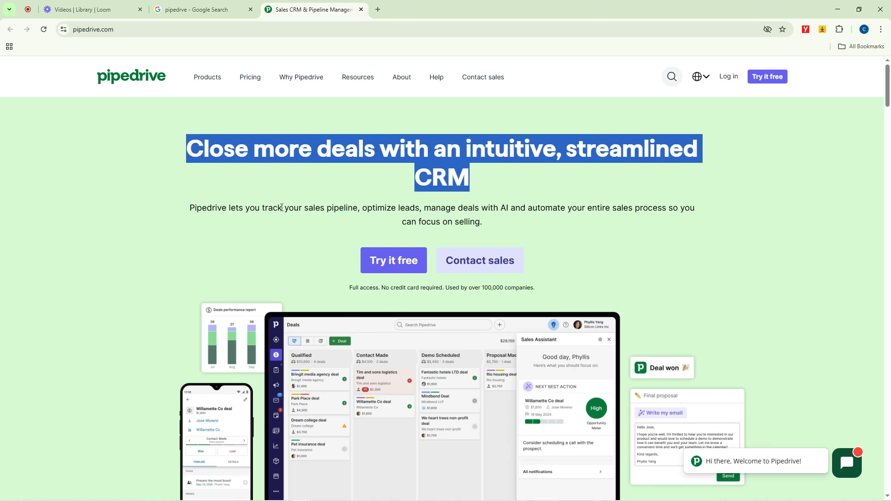
drag(282, 208, 539, 216)
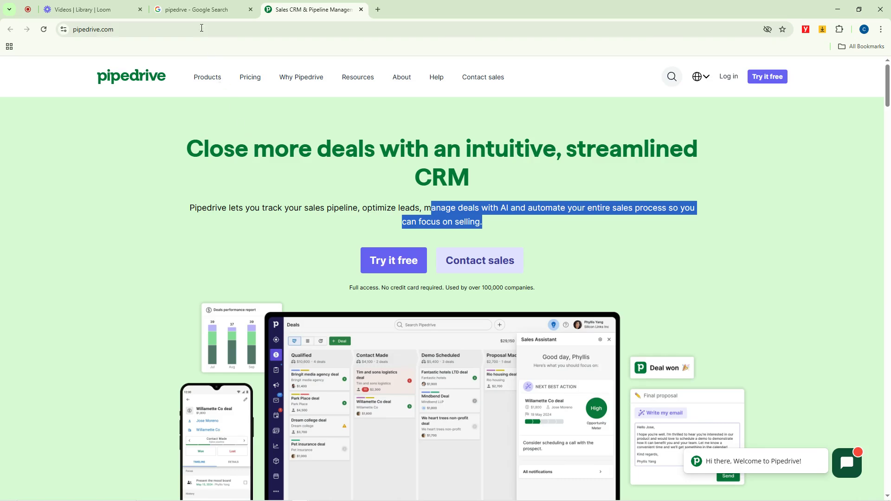
click(196, 10)
scroll(369, 160, down, 5)
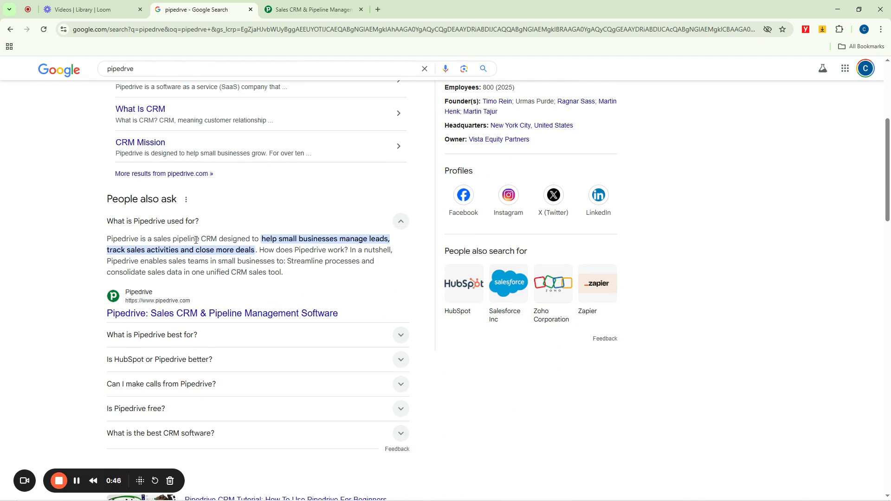
- Highlight phrases in Google's 'What is Pipedrive used for?' answer, then return to the Pipedrive tab
drag(189, 240, 379, 240)
click(283, 238)
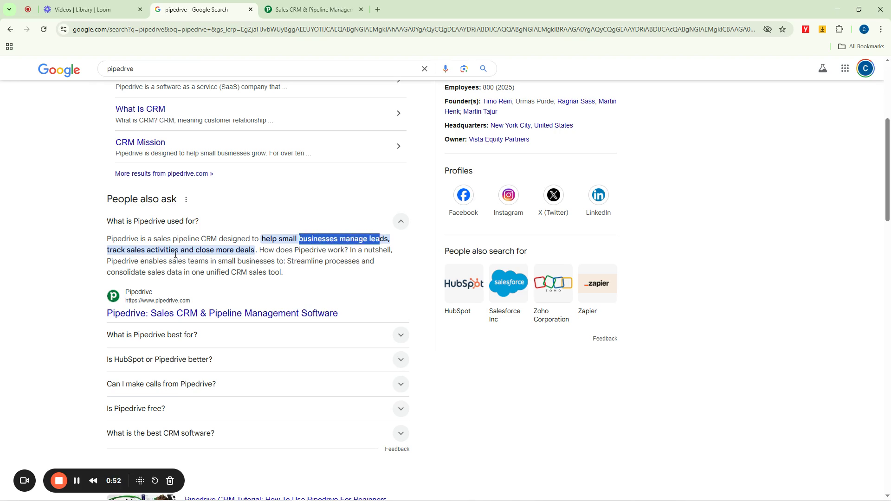
drag(235, 250, 267, 253)
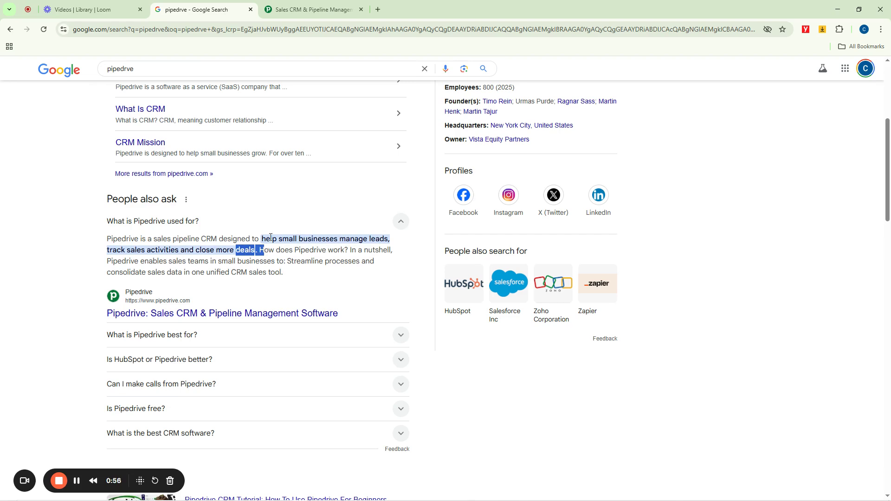
scroll(295, 156, up, 5)
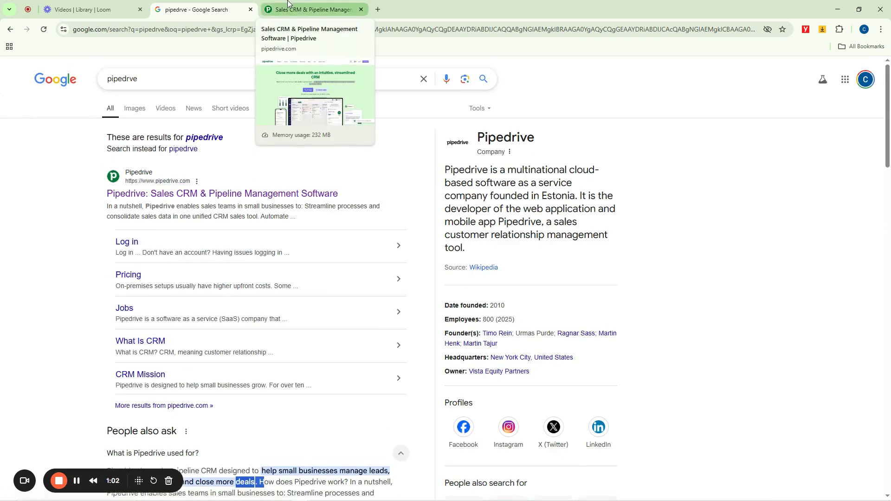
click(288, 4)
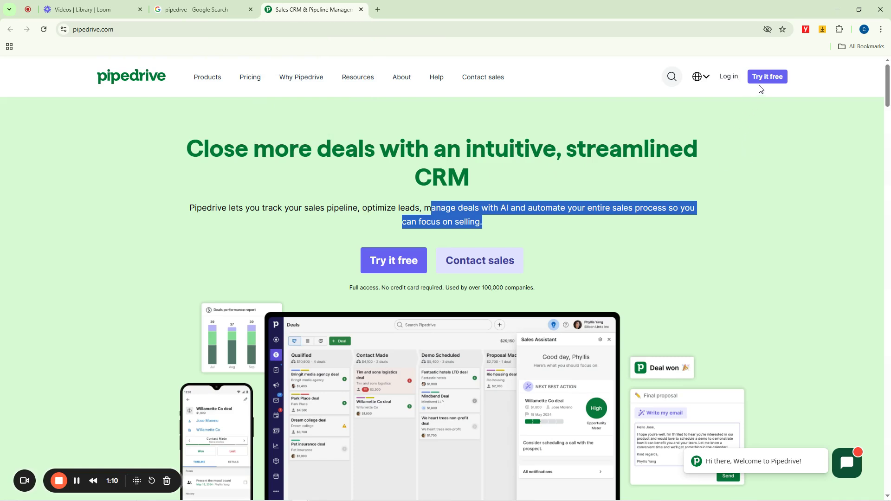
- Start a free Pipedrive trial and choose to sign up with a Google account
click(740, 135)
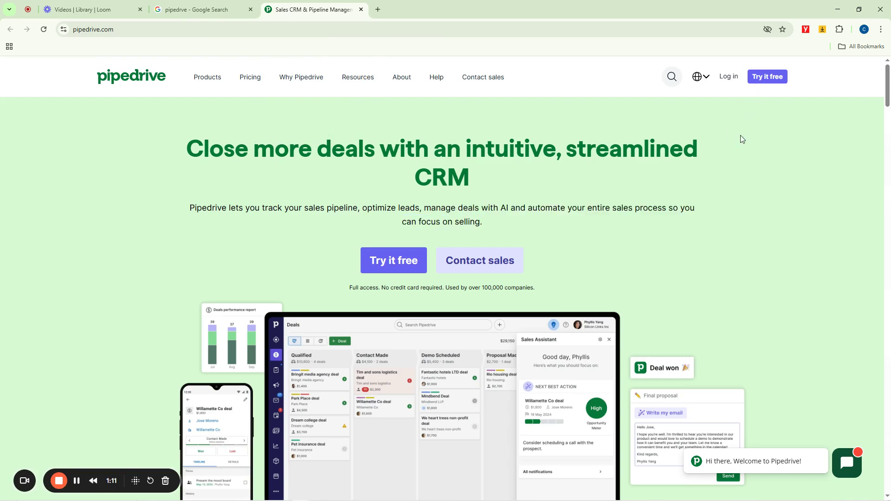
click(767, 78)
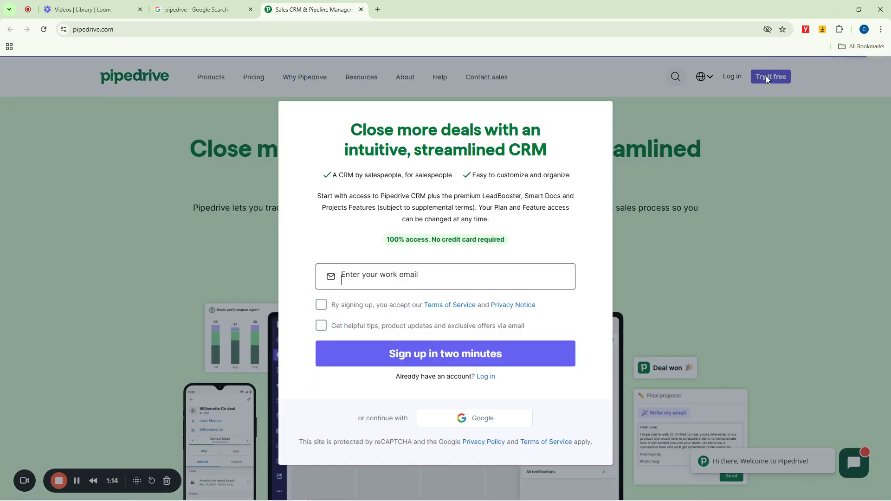
key(XF86MonBrightnessUp)
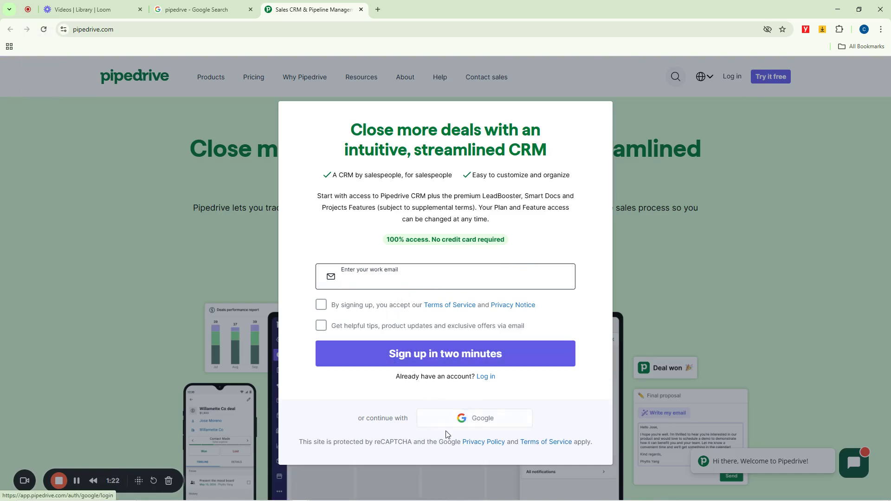
click(472, 420)
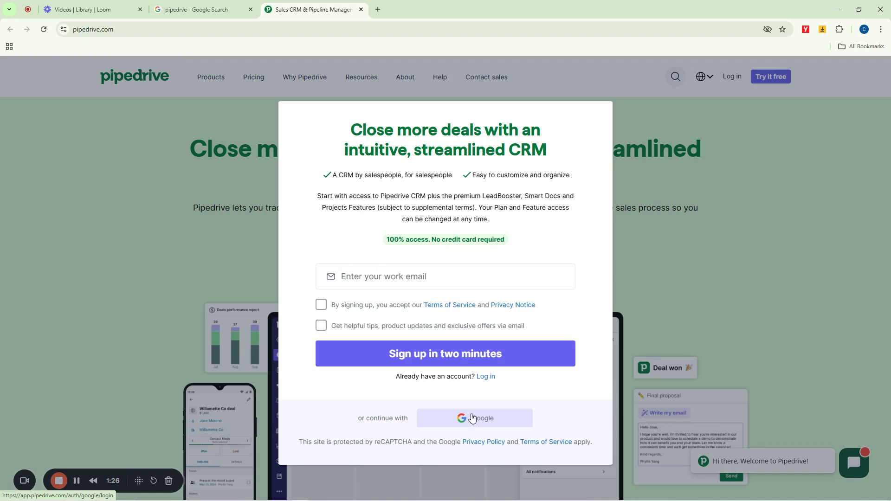
click(472, 418)
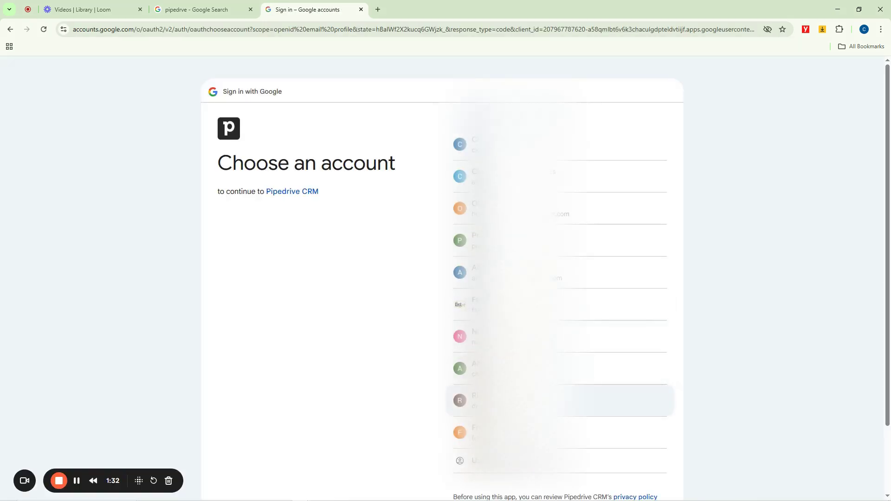
- Pick the Google account and confirm signing in to Pipedrive CRM
click(533, 400)
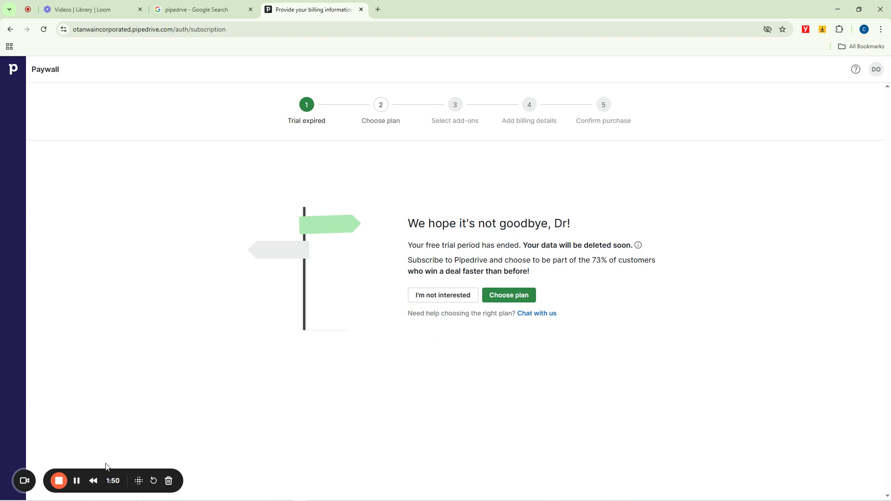
click(77, 481)
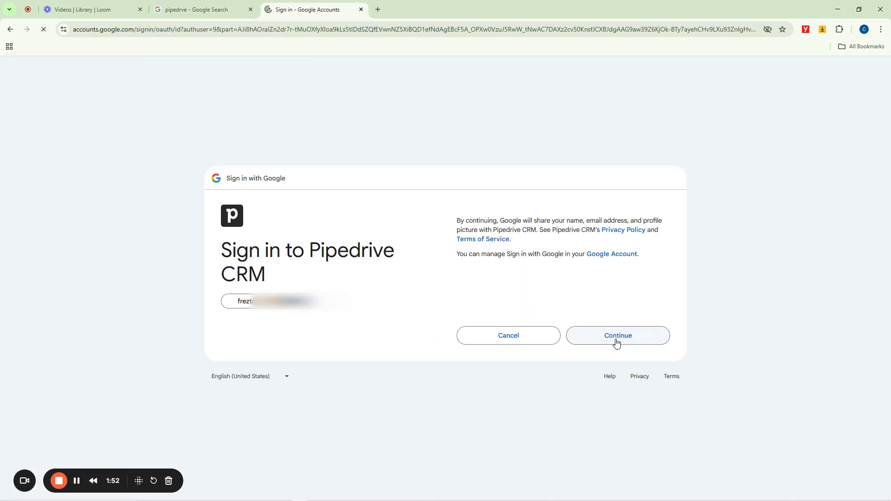
click(615, 339)
click(615, 337)
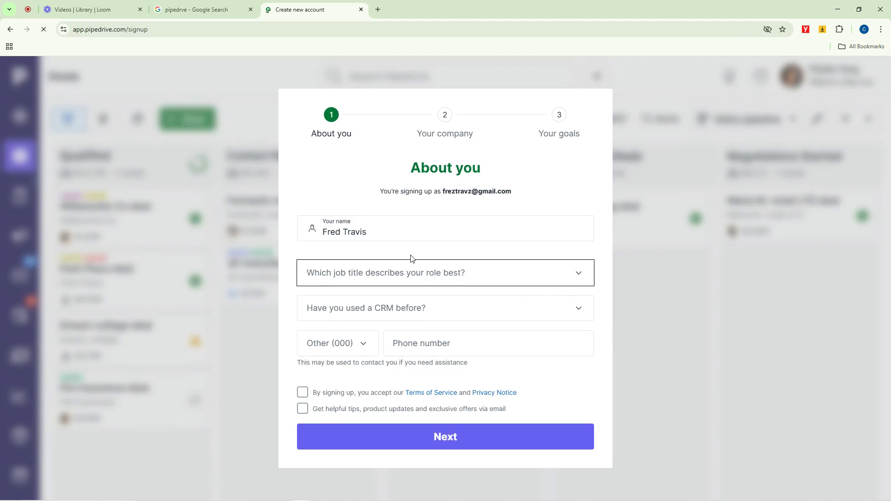
- Set job title VP/CEO and prior CRM use to yes, and accept the Terms and tips emails
click(345, 277)
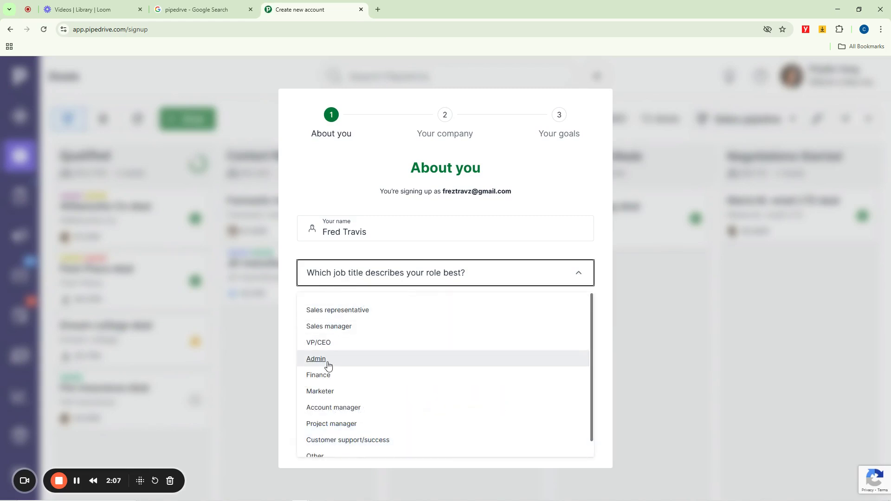
scroll(328, 366, down, 1)
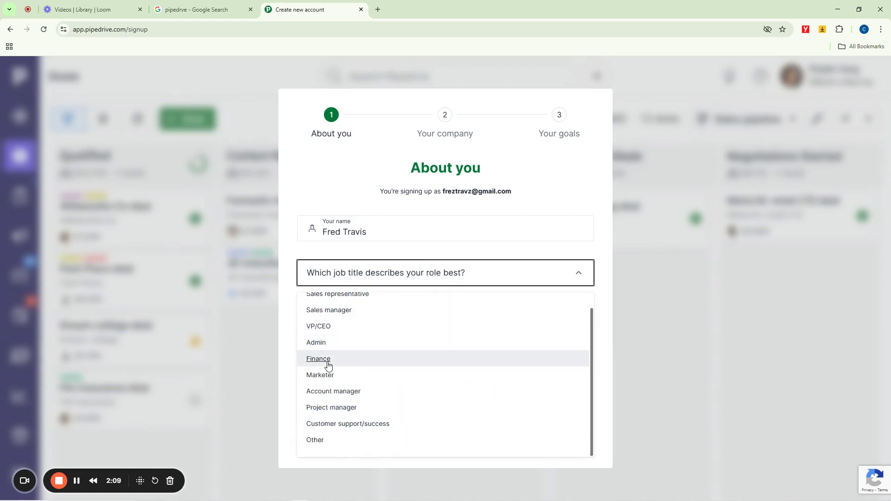
click(327, 328)
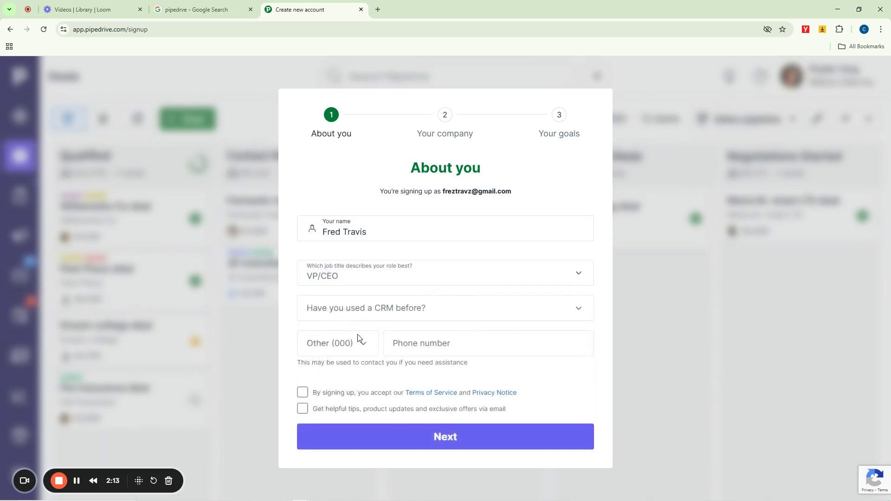
click(379, 317)
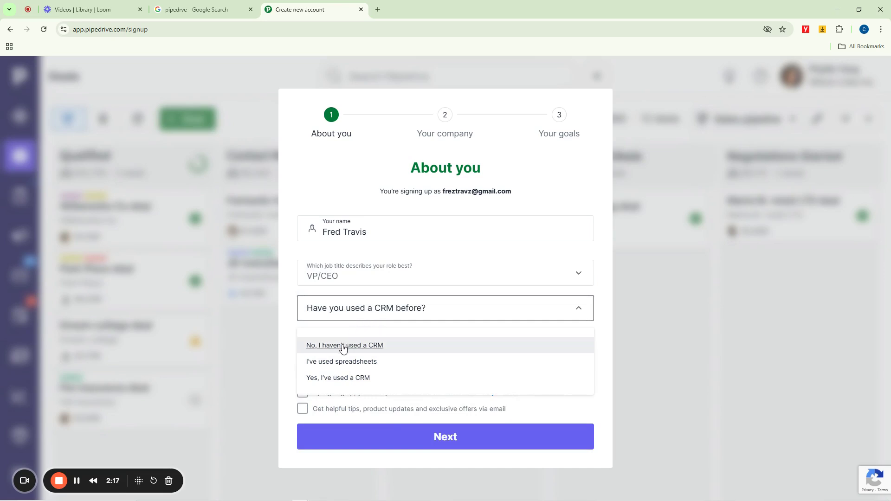
click(338, 377)
click(428, 230)
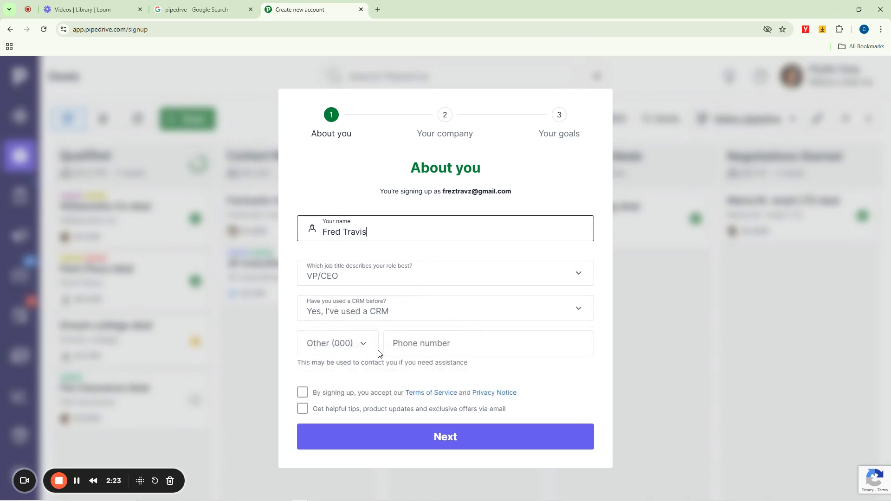
click(303, 392)
click(303, 408)
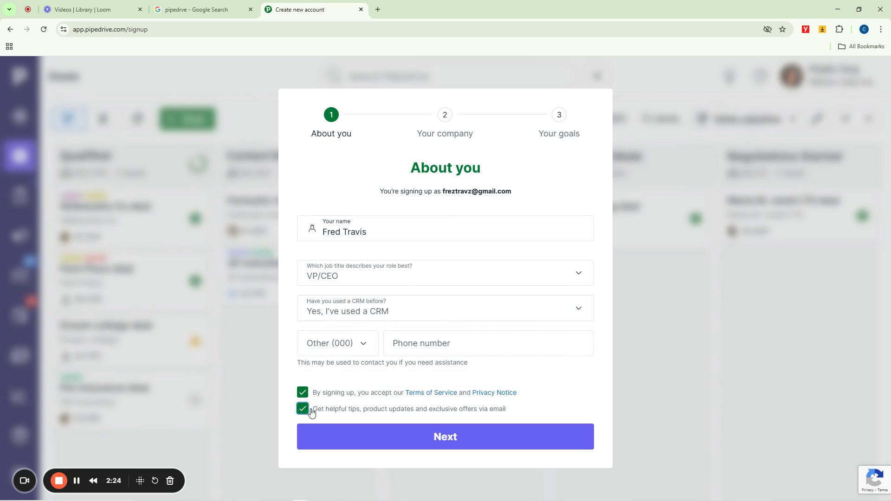
click(456, 442)
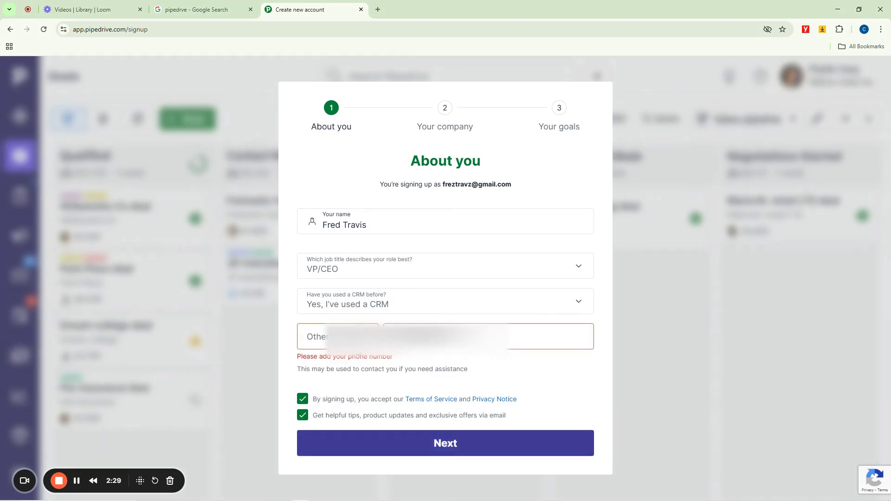
- Choose Other as the phone country code and submit the About you step
click(325, 336)
scroll(341, 414, down, 20)
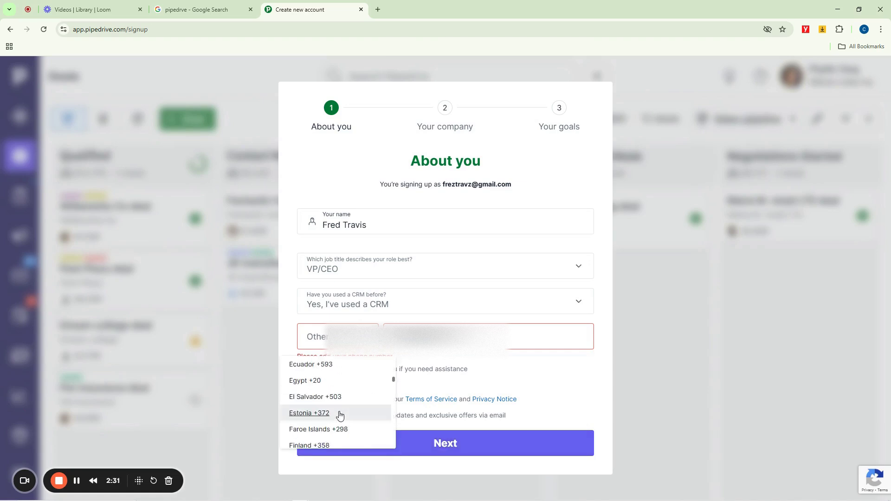
scroll(340, 415, down, 20)
scroll(340, 414, up, 6)
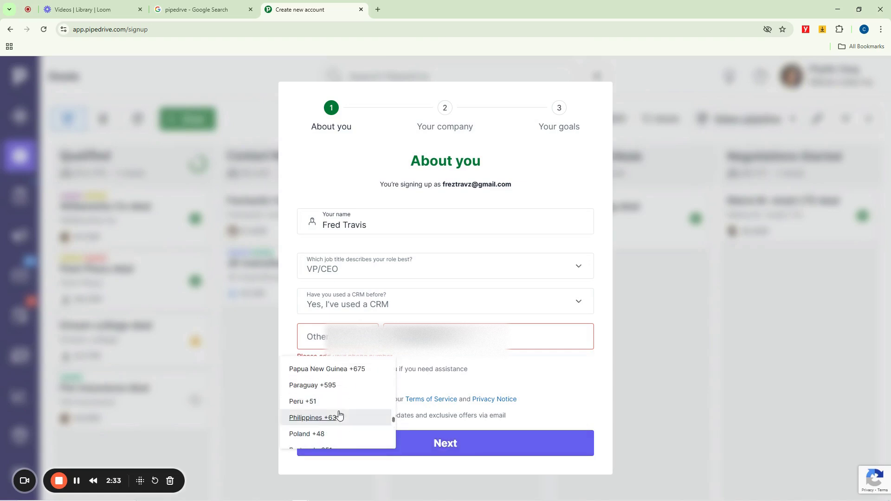
scroll(340, 413, up, 2)
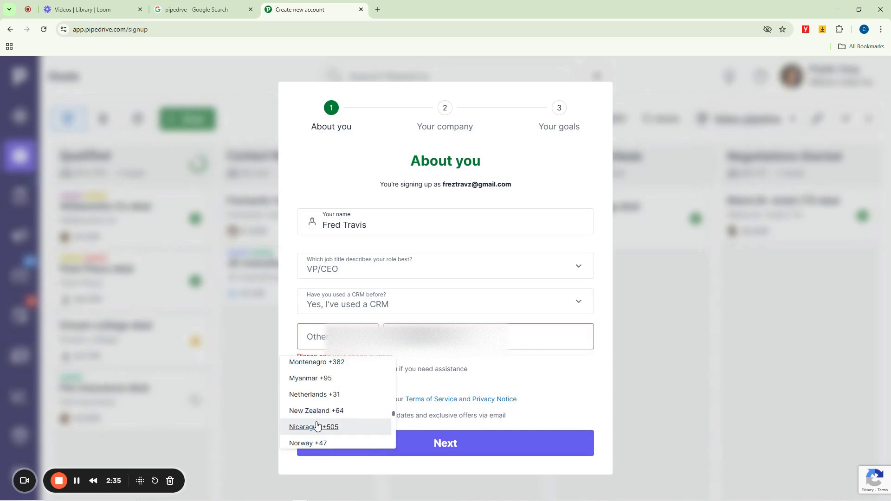
scroll(313, 400, down, 6)
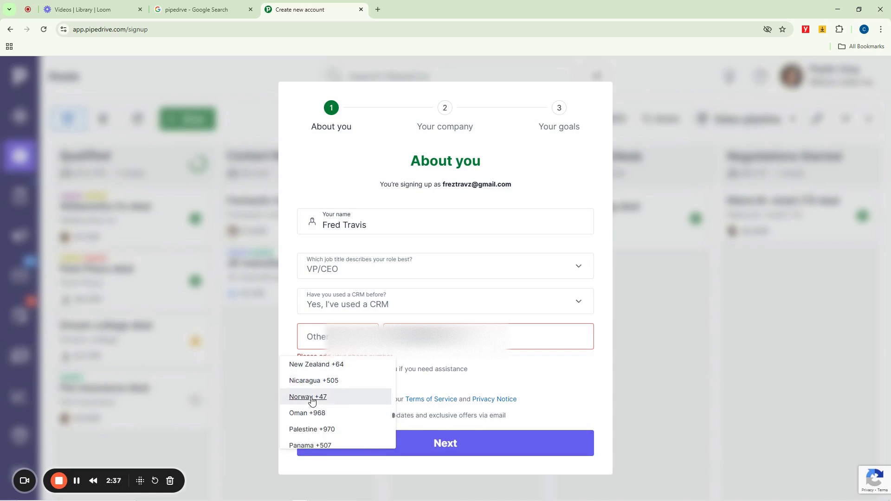
scroll(312, 401, down, 20)
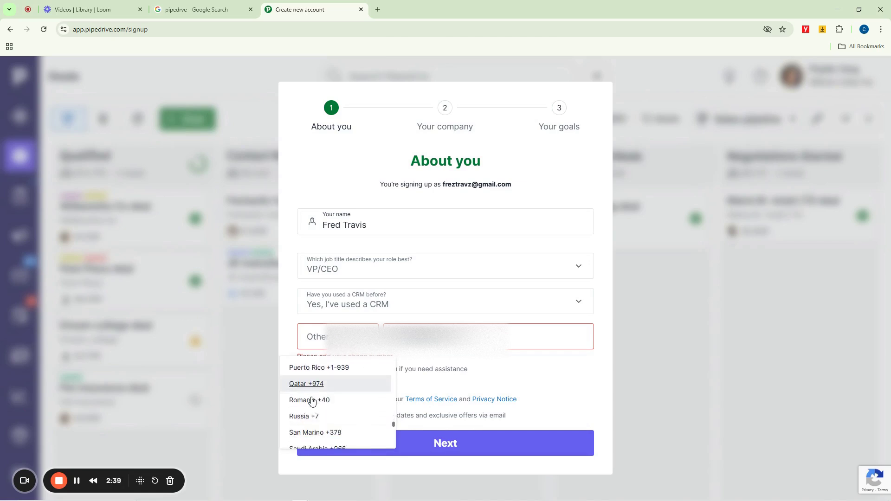
scroll(310, 399, up, 1)
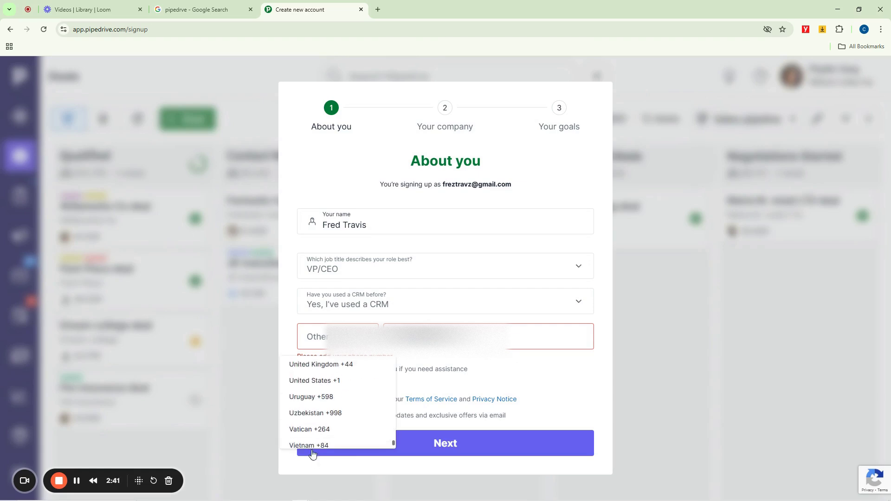
scroll(325, 413, down, 1)
click(312, 432)
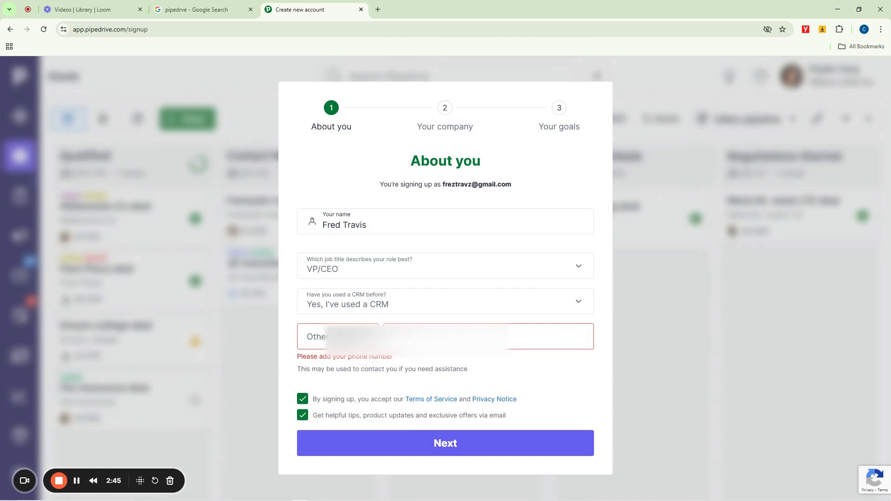
click(547, 336)
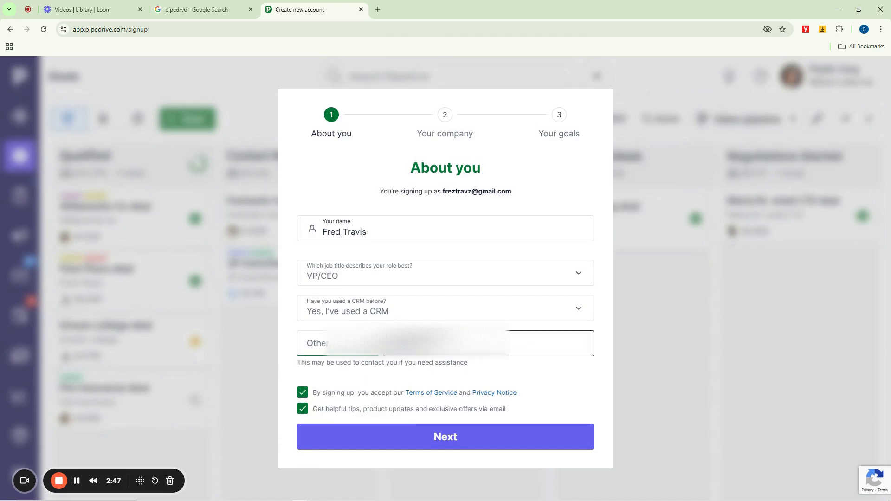
click(445, 441)
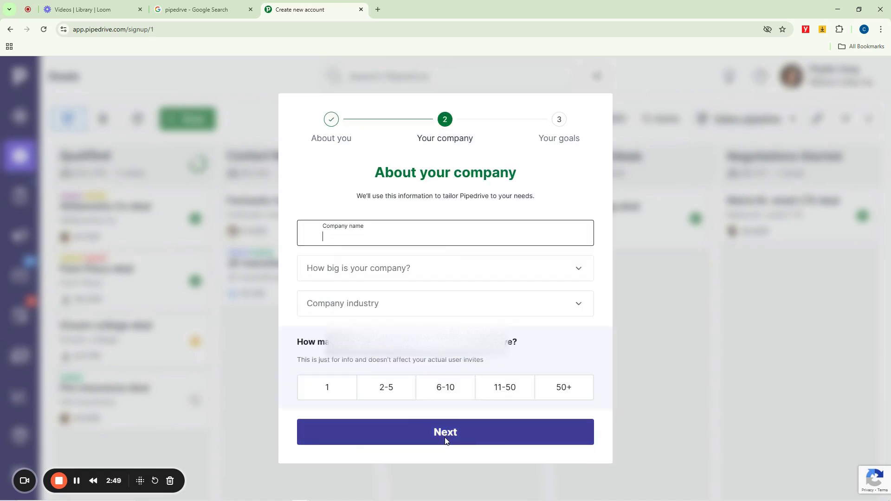
- Enter company 'primestructors LTD', size 11-50, industry Construction, 6-10 users, and submit
click(348, 233)
click(353, 230)
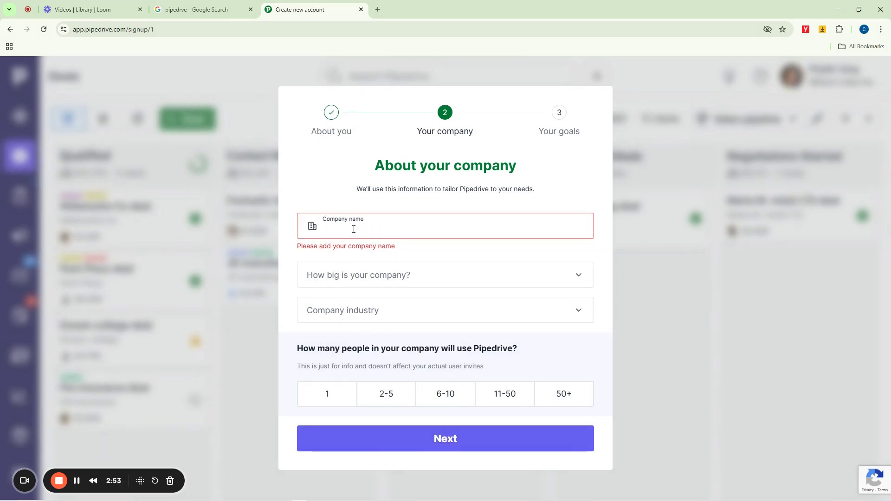
text(prime)
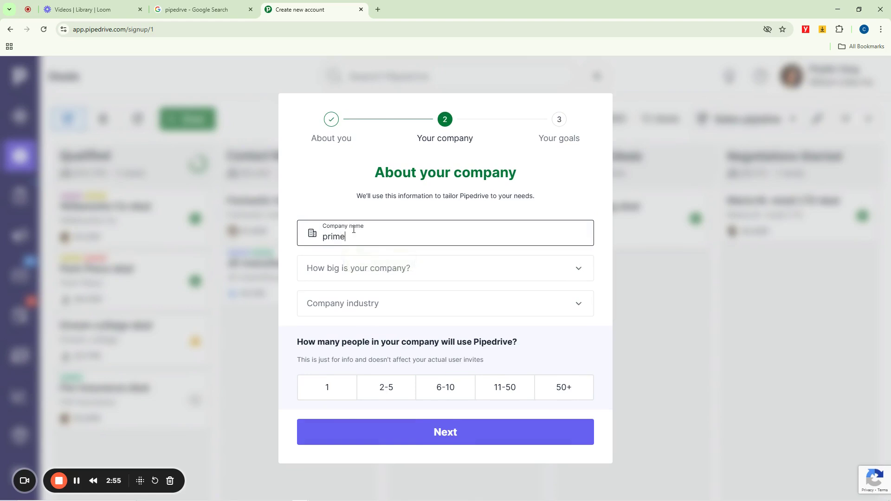
text(structors LTD)
click(365, 273)
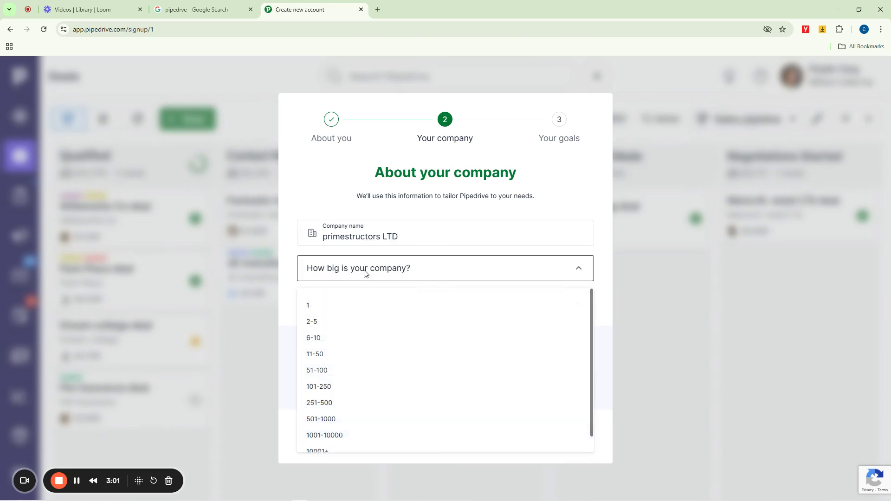
click(322, 356)
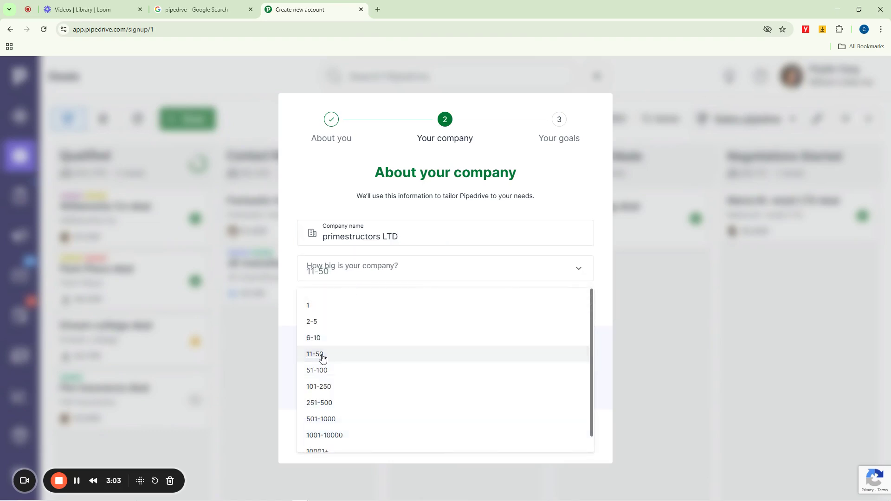
click(367, 308)
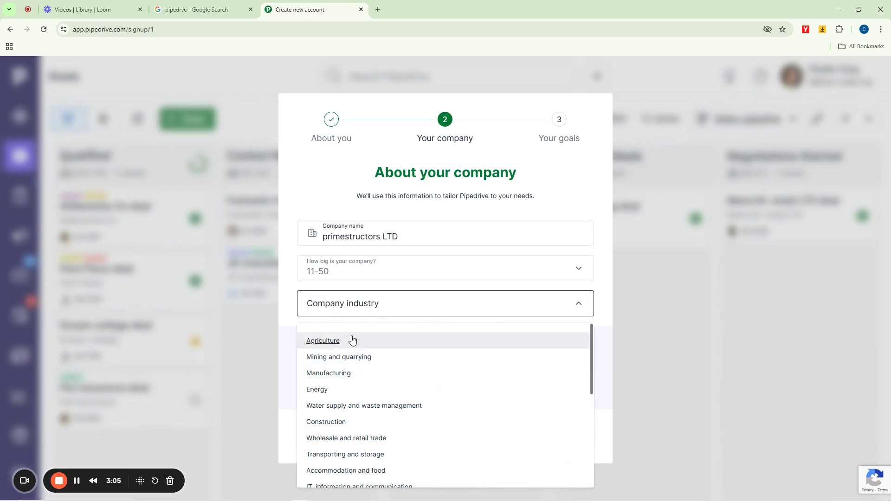
scroll(347, 380, down, 1)
click(340, 378)
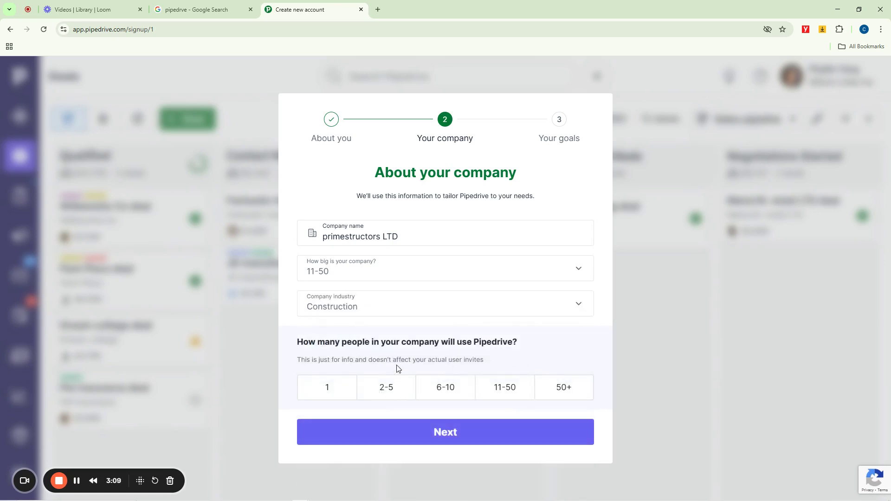
click(446, 394)
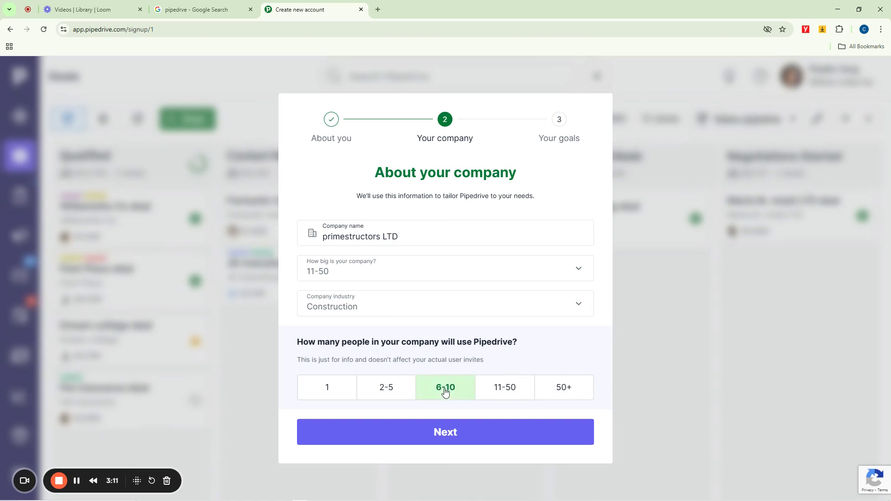
click(441, 431)
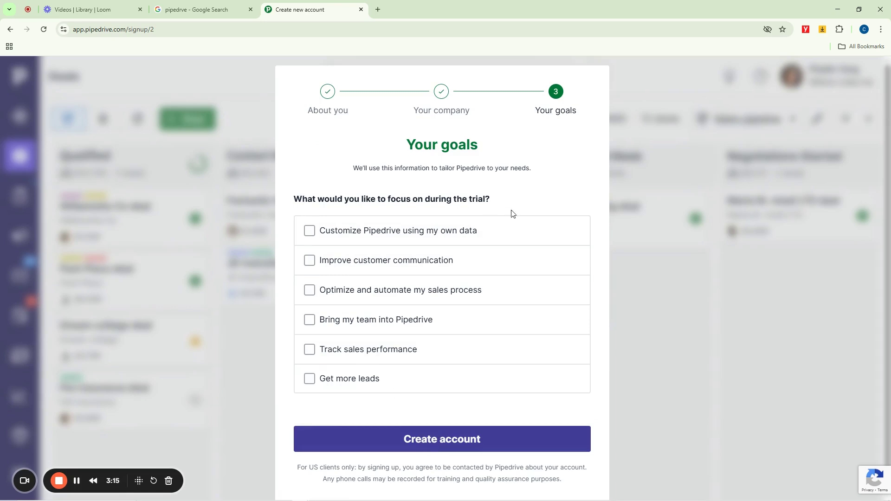
- Tick all six goals, from Customize Pipedrive to Get more leads, and create the account
click(341, 233)
click(340, 260)
click(336, 290)
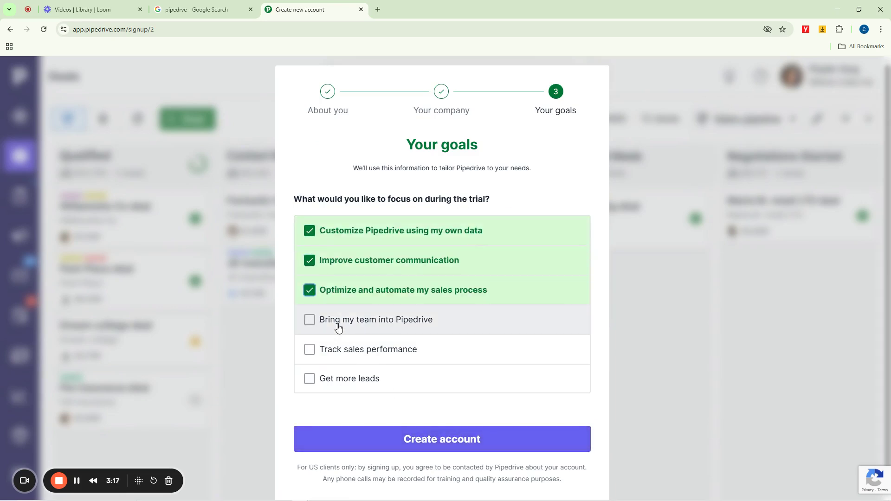
click(338, 323)
click(339, 353)
click(333, 380)
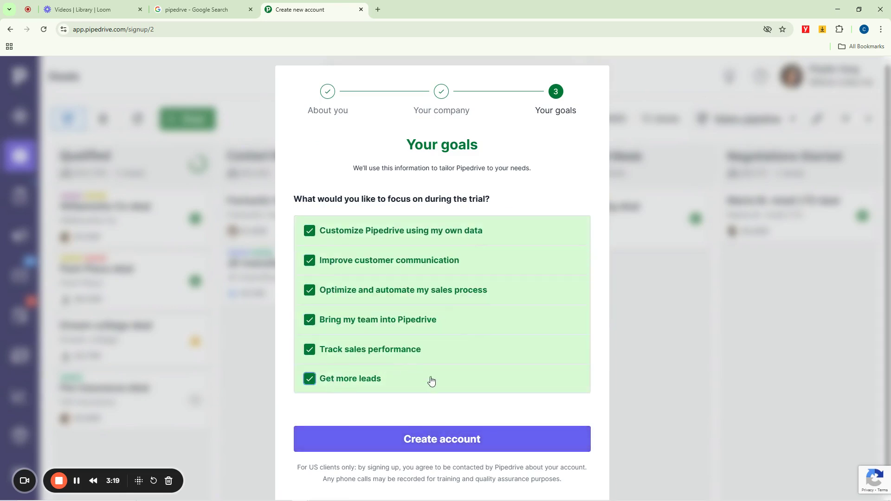
click(439, 440)
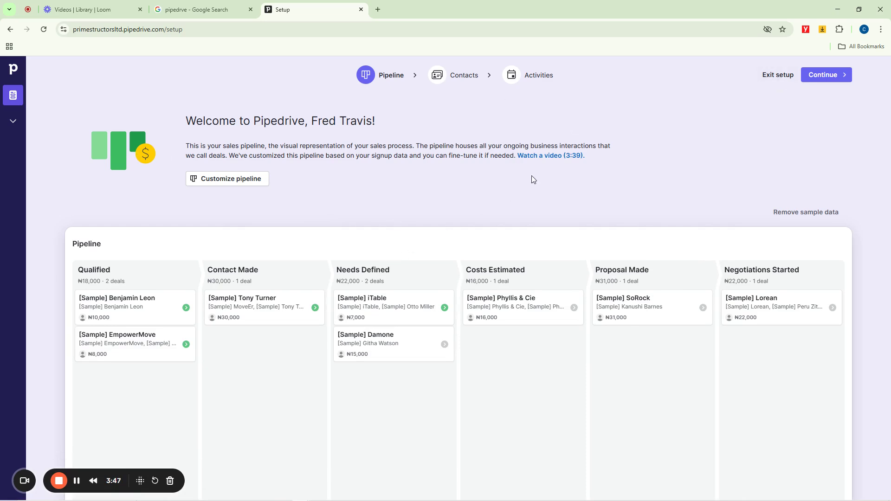
- Advance setup from Pipeline through Contacts to Activities and complete the walkthrough
click(820, 78)
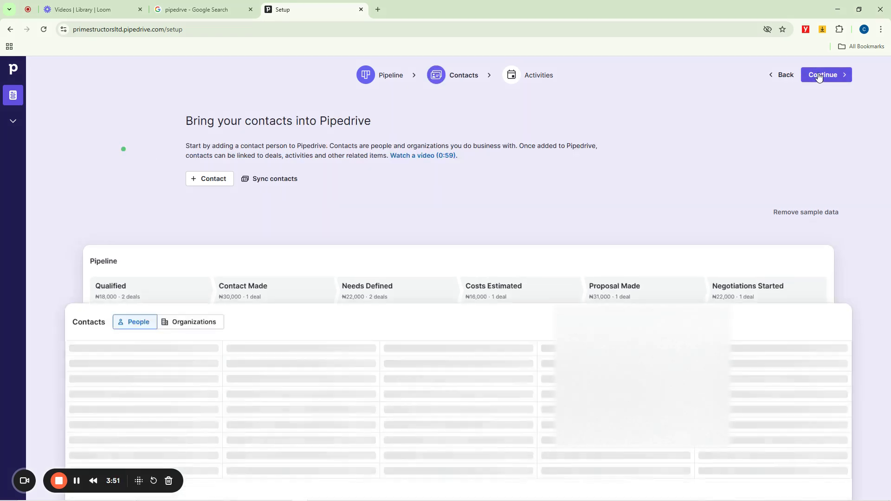
click(819, 76)
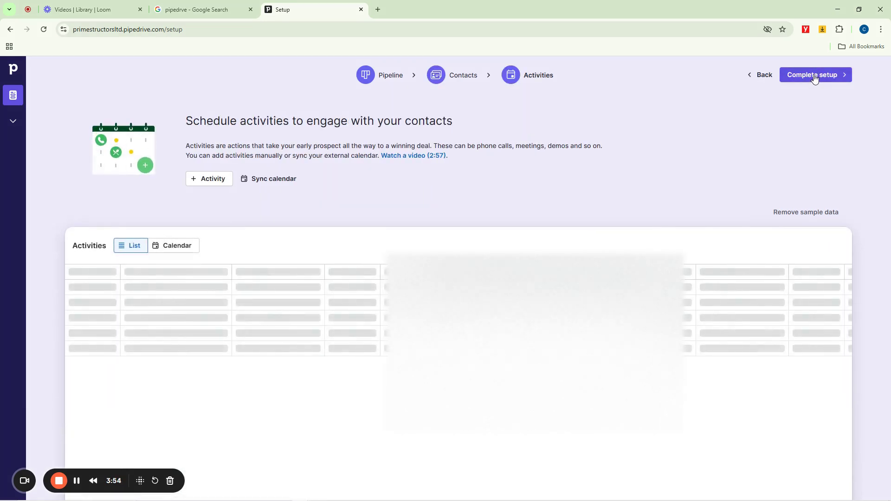
click(814, 78)
click(605, 138)
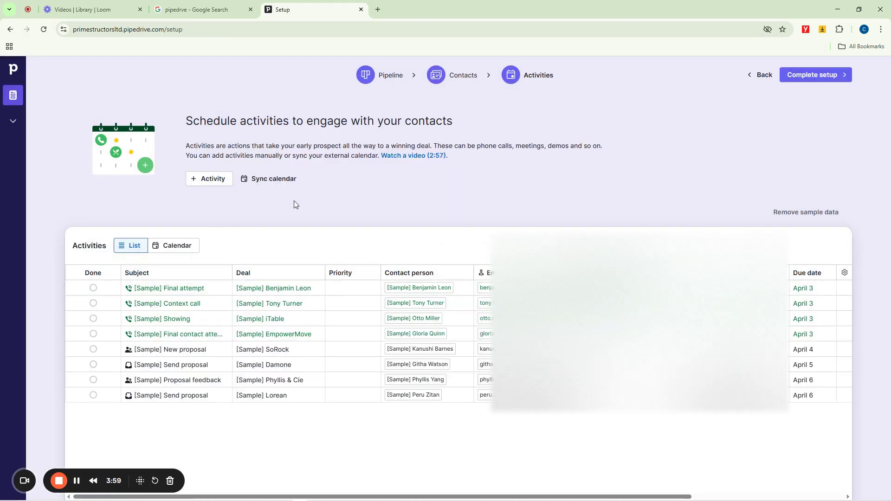
click(801, 75)
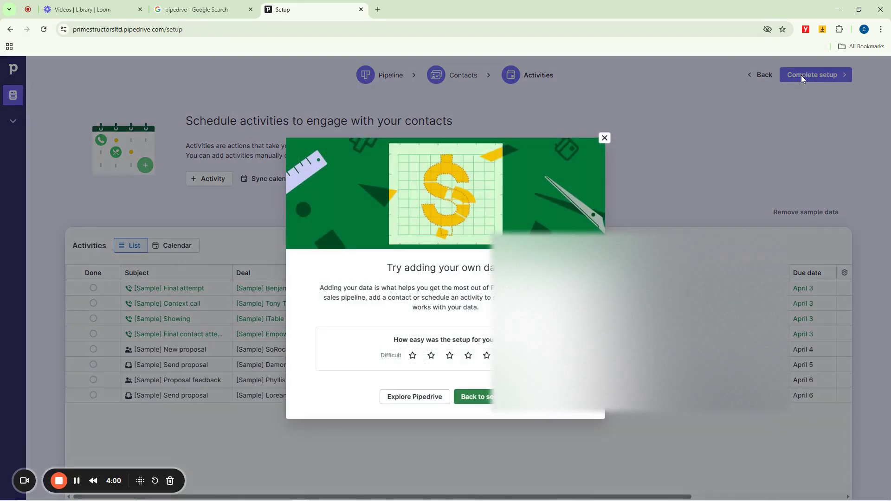
- Close the 'Try adding your own data' rating dialog with its X
click(603, 138)
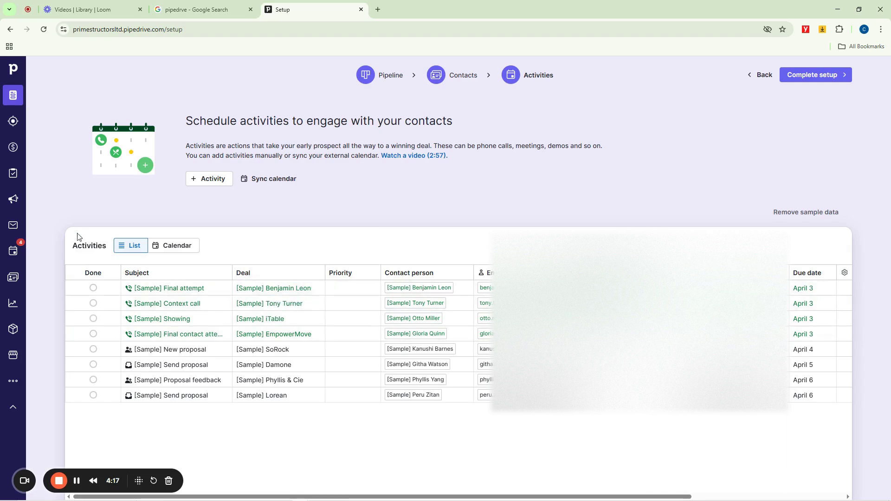
- Browse the Leads pages Web Forms, Prospector and Web Visitors, and dismiss the sample-data reminder
click(14, 123)
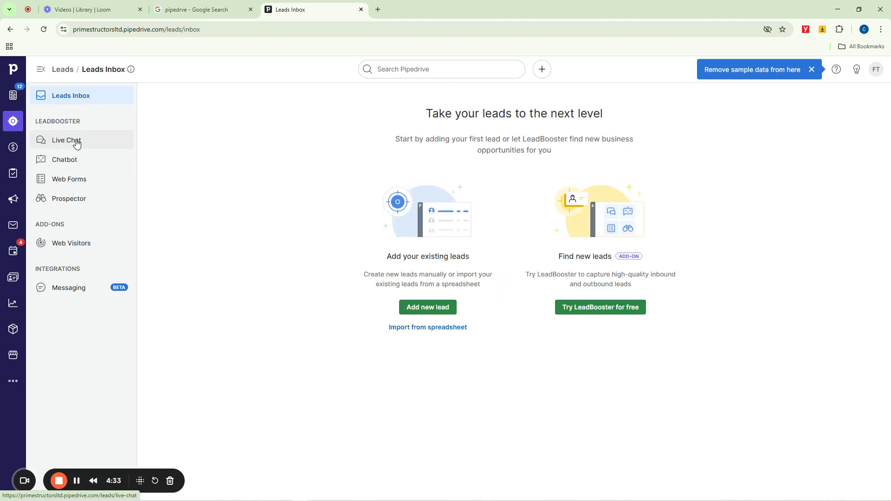
click(67, 179)
click(68, 203)
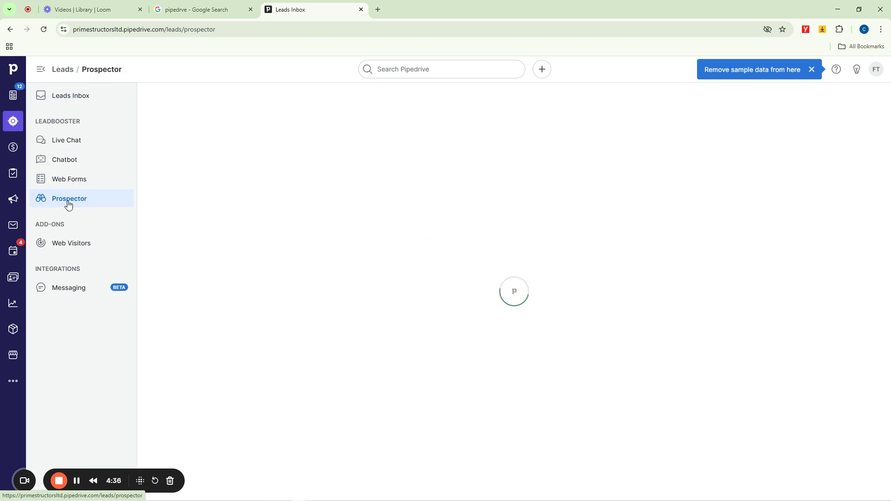
click(78, 246)
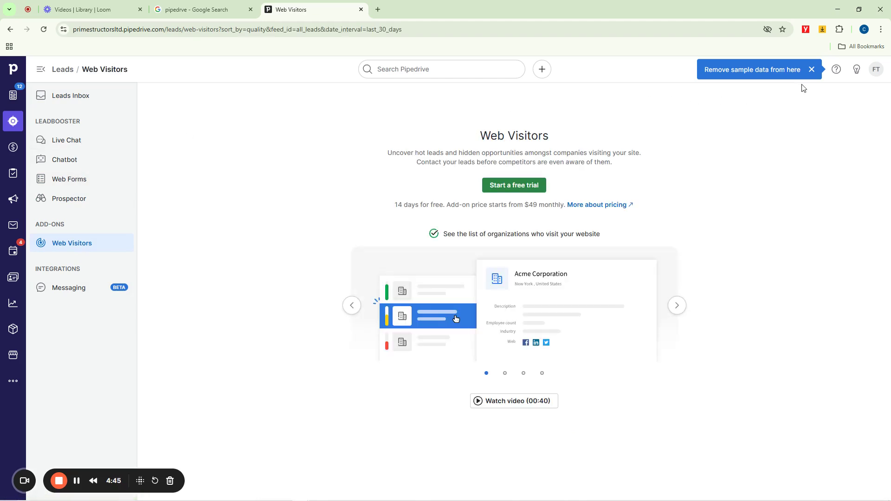
click(810, 70)
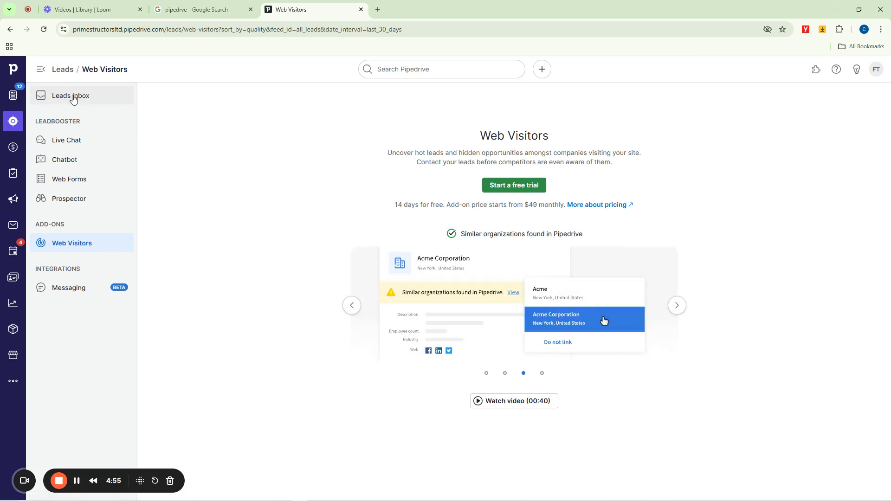
- Browse the Live Chat, Chatbot, Web Forms and Prospector leads pages
click(63, 145)
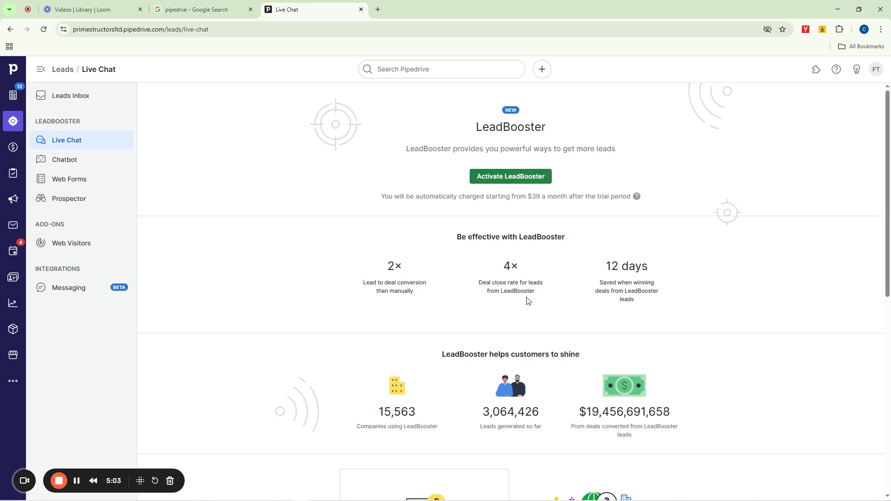
scroll(543, 302, down, 8)
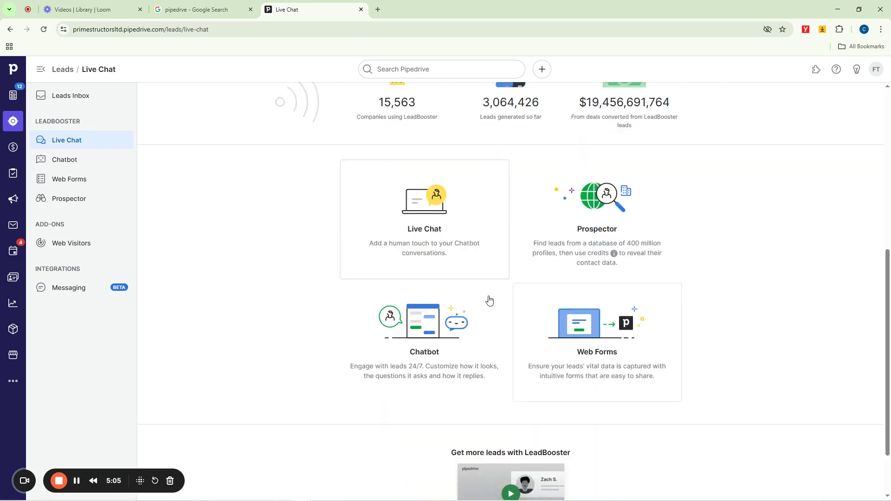
click(64, 161)
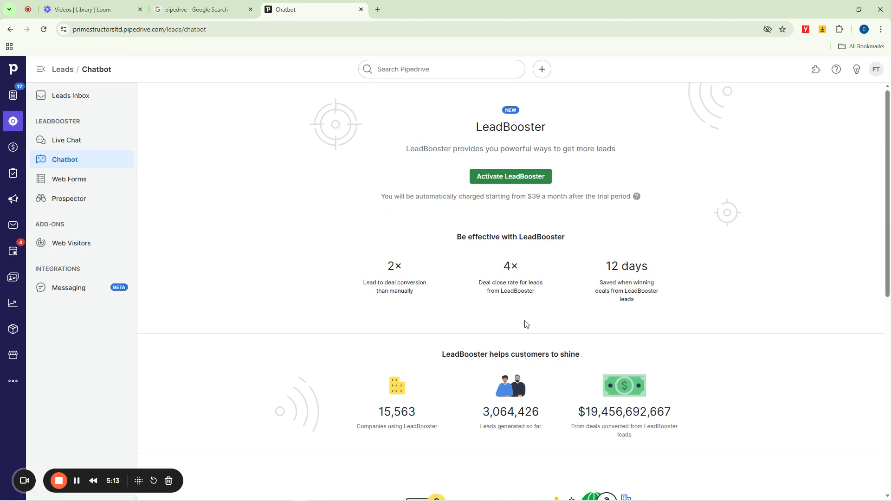
scroll(524, 325, down, 8)
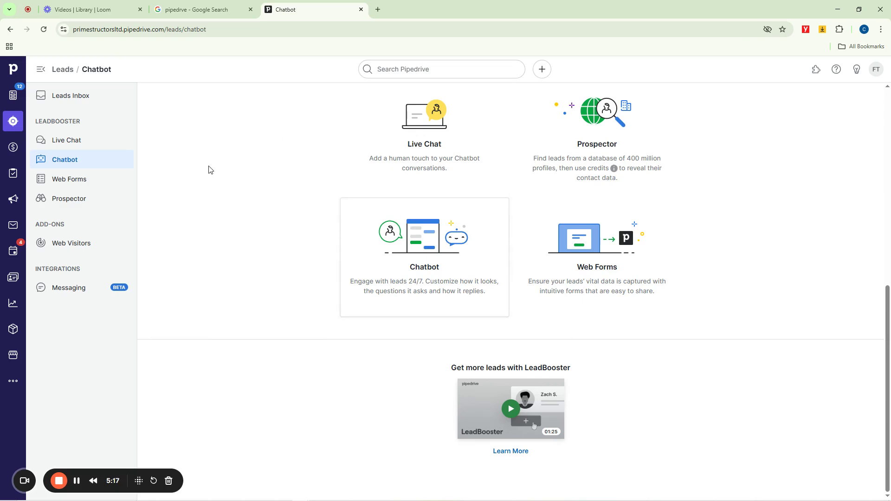
click(71, 181)
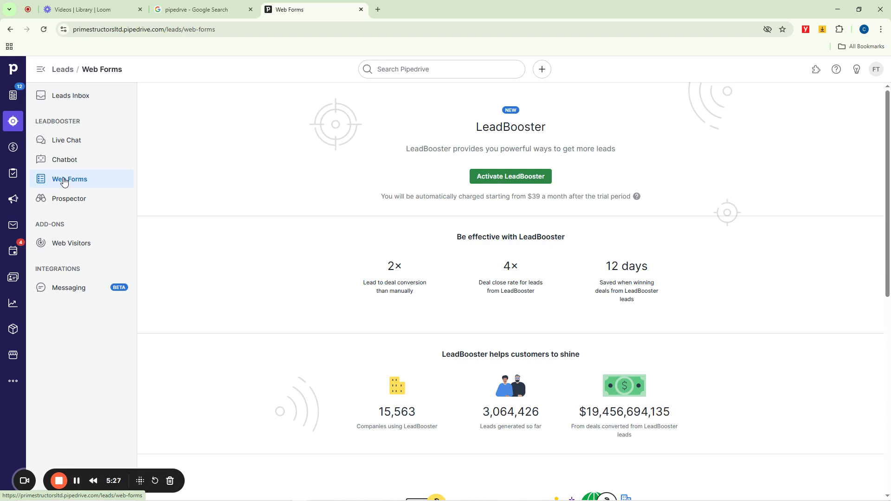
click(63, 198)
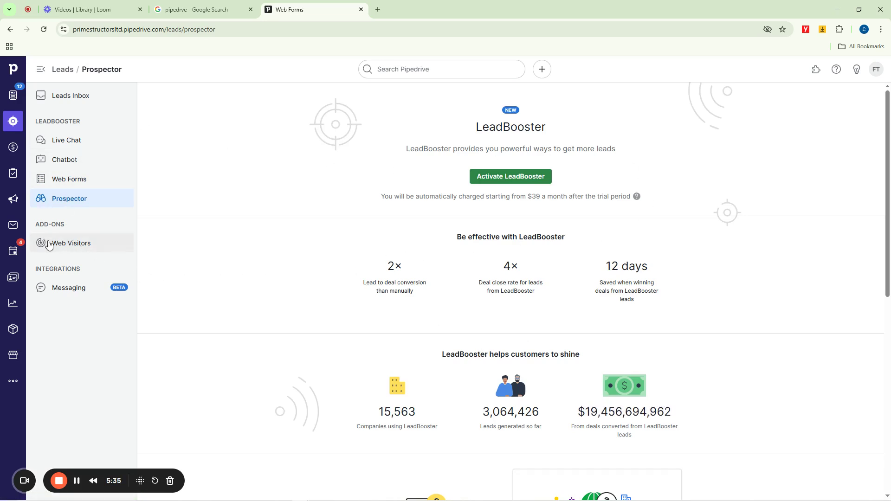
- View the Web Visitors and Messaging pages, then switch to the Deals pipeline board
click(63, 244)
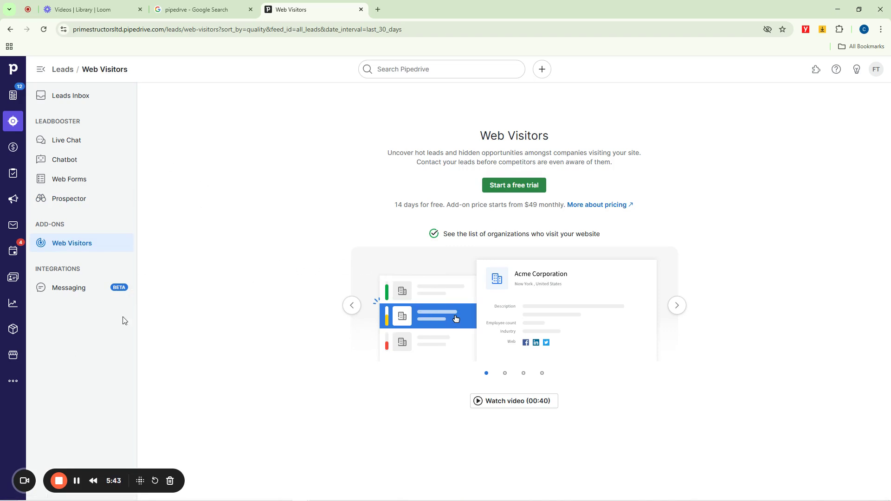
click(65, 290)
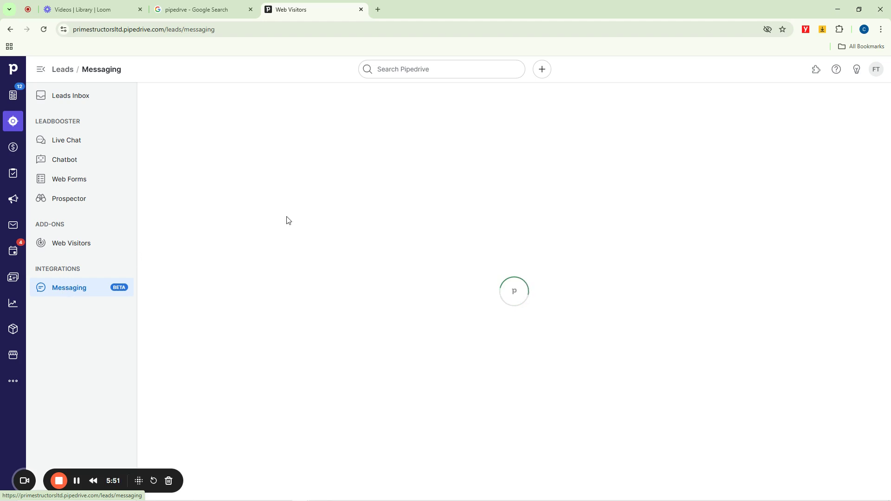
click(14, 148)
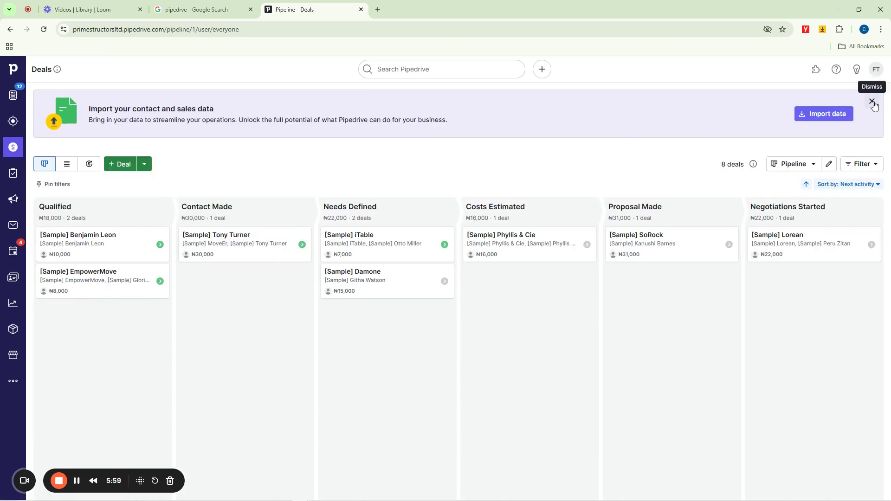
- Dismiss the import-data banner and highlight the Qualified, Contact Made and Needs Defined stage titles
click(872, 101)
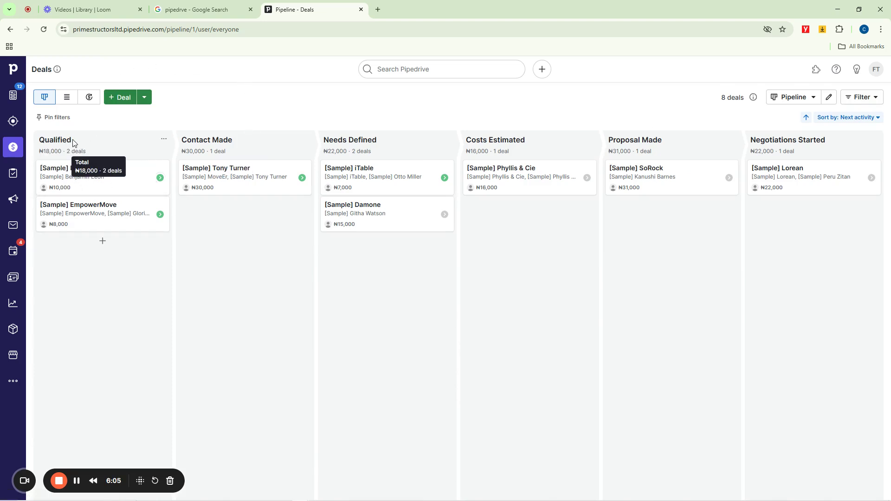
drag(71, 143, 39, 143)
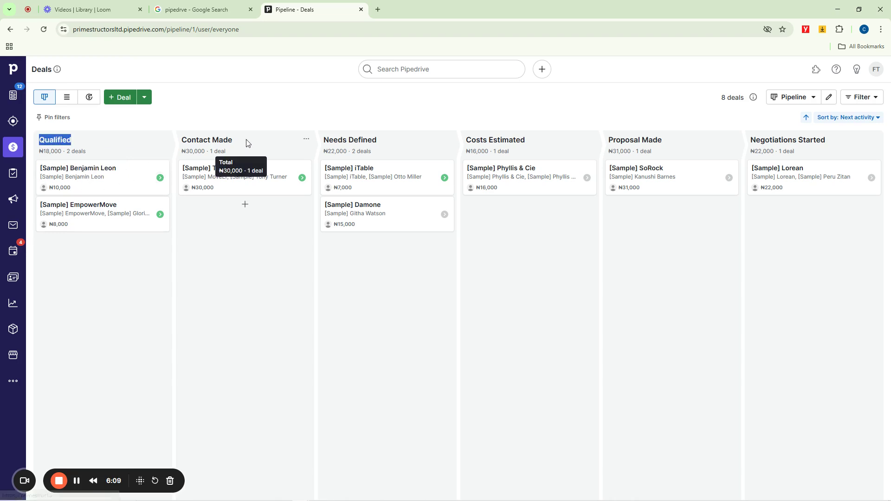
drag(246, 141, 180, 142)
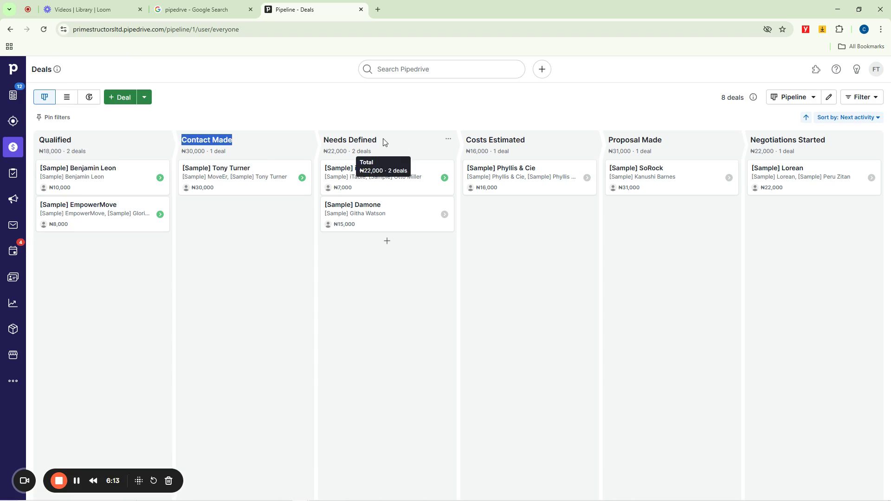
drag(385, 142, 332, 140)
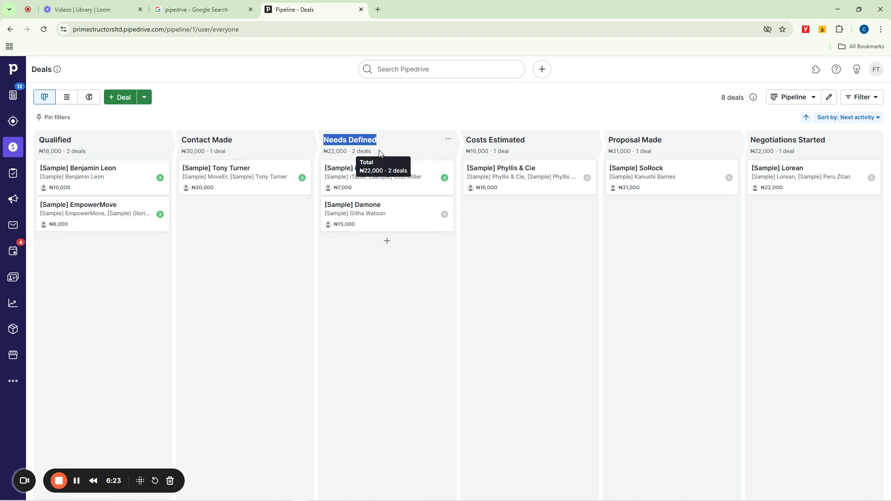
- Highlight the Costs Estimated, Proposal Made and Negotiations Started stage titles
drag(529, 140, 470, 142)
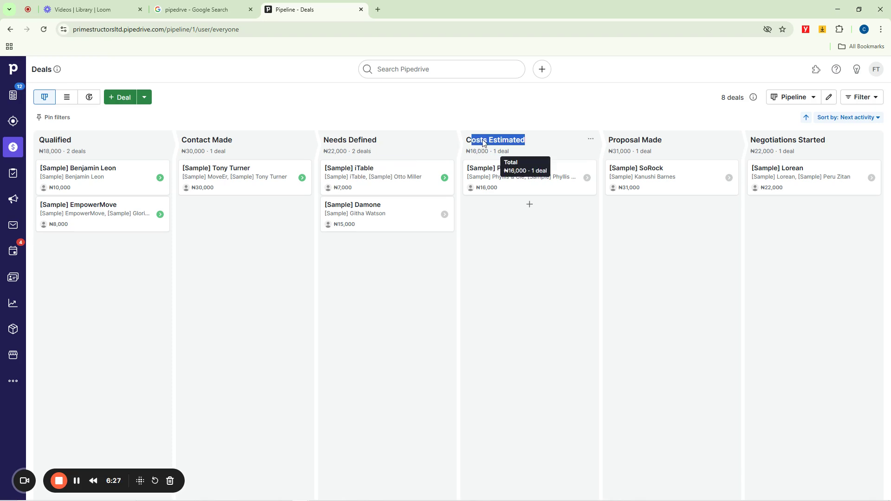
click(528, 145)
drag(530, 143, 467, 147)
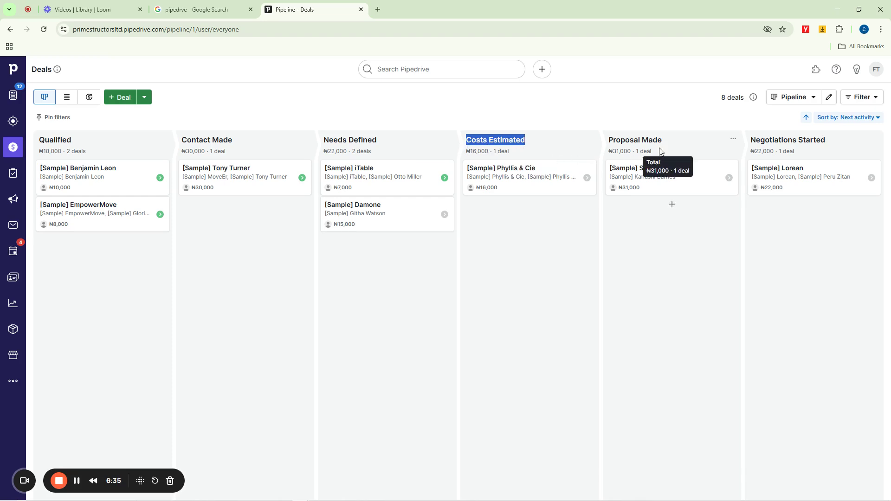
drag(664, 142, 610, 141)
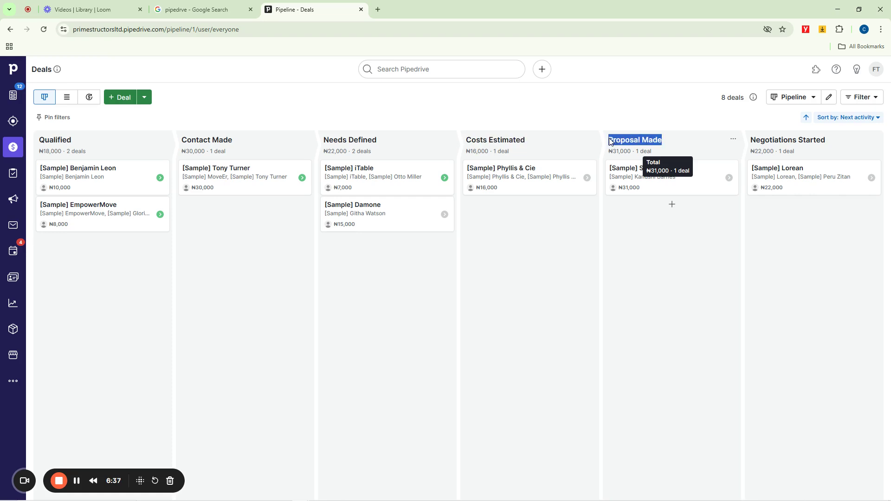
drag(834, 142, 754, 142)
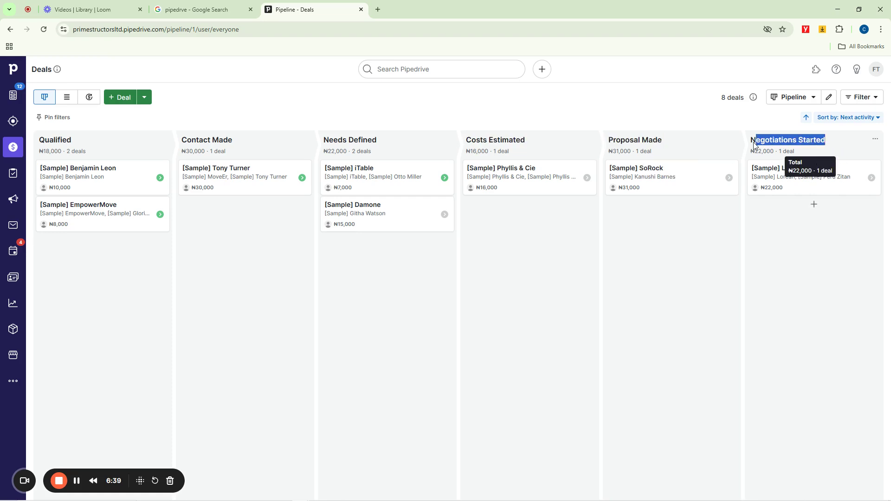
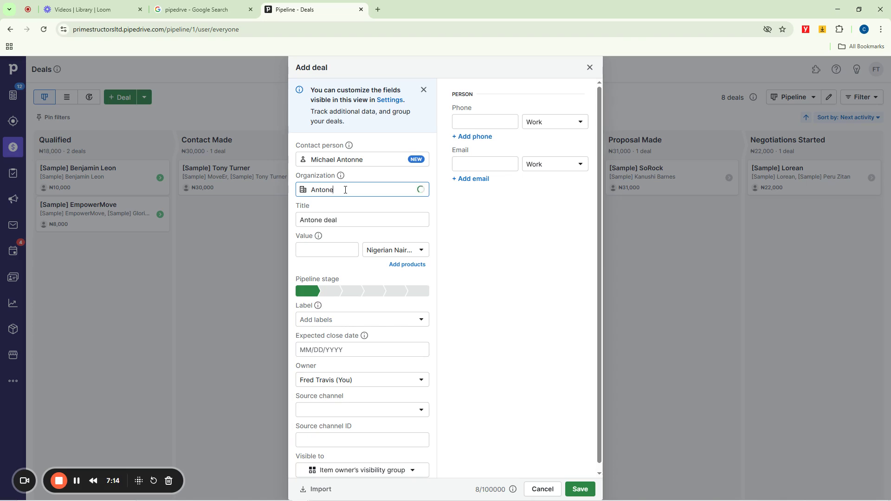
- Add Antone PLC as a new organization and set the deal value to 5000 Nigerian Naira
click(320, 249)
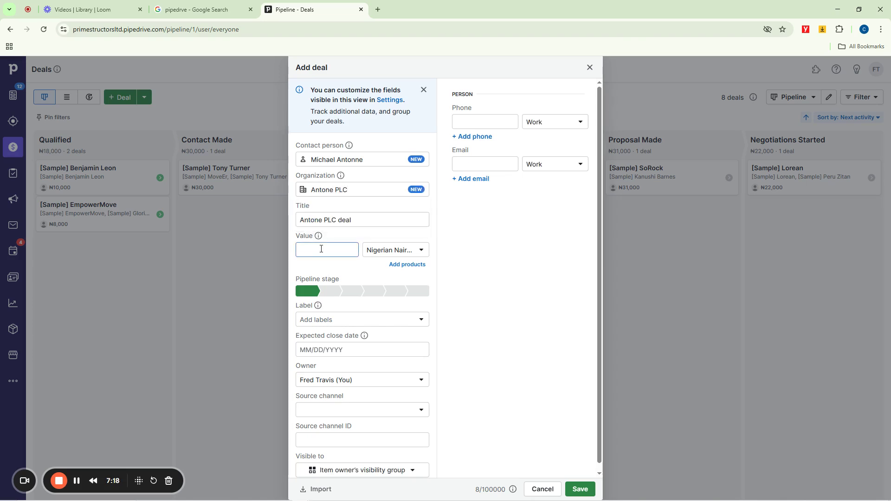
text(5000)
click(386, 251)
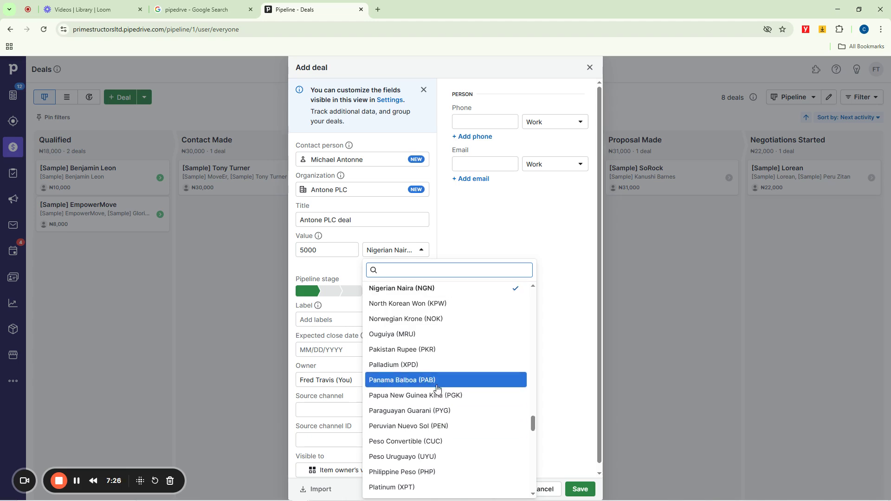
scroll(436, 390, down, 12)
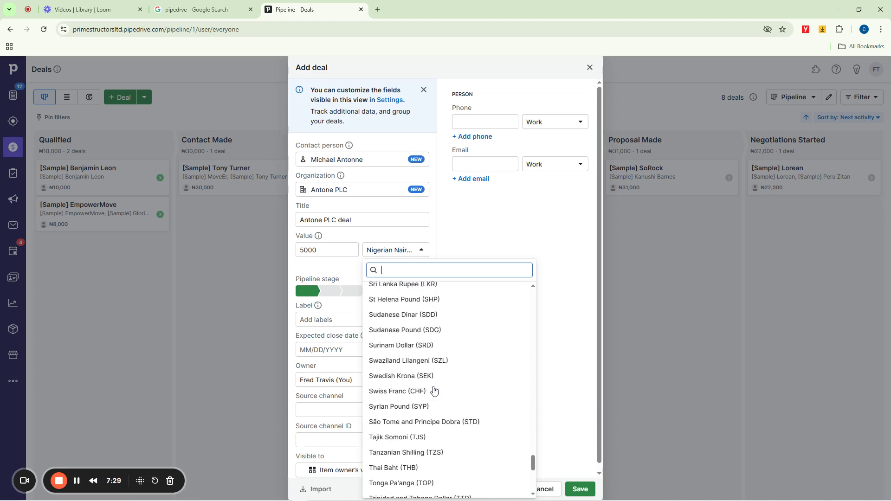
scroll(433, 391, down, 5)
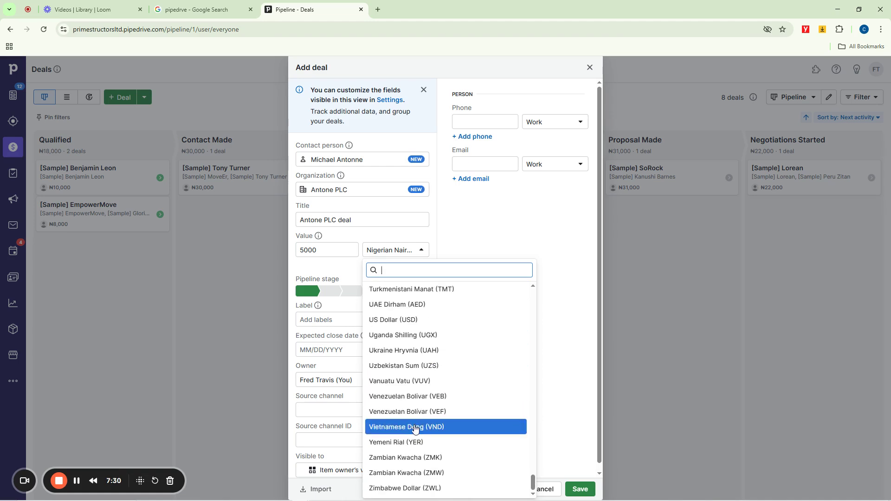
click(437, 241)
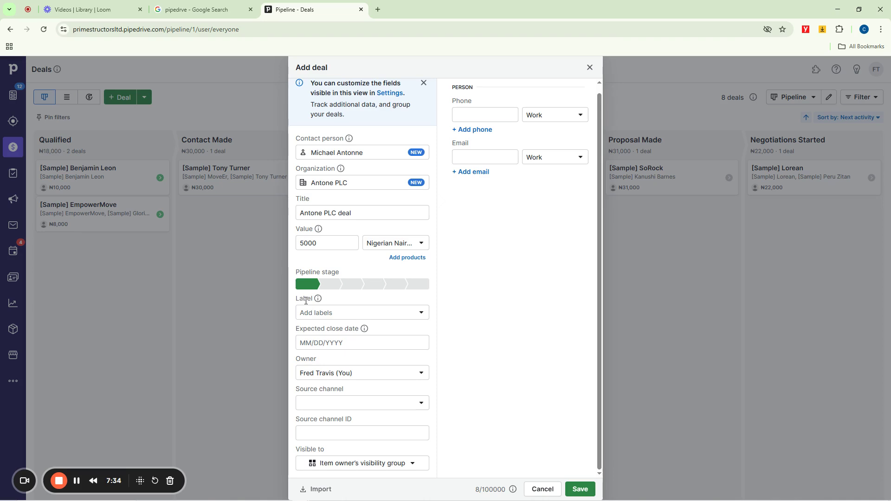
- Set the deal's pipeline stage to Costs Estimated, the fourth stage, and view the available labels
click(327, 285)
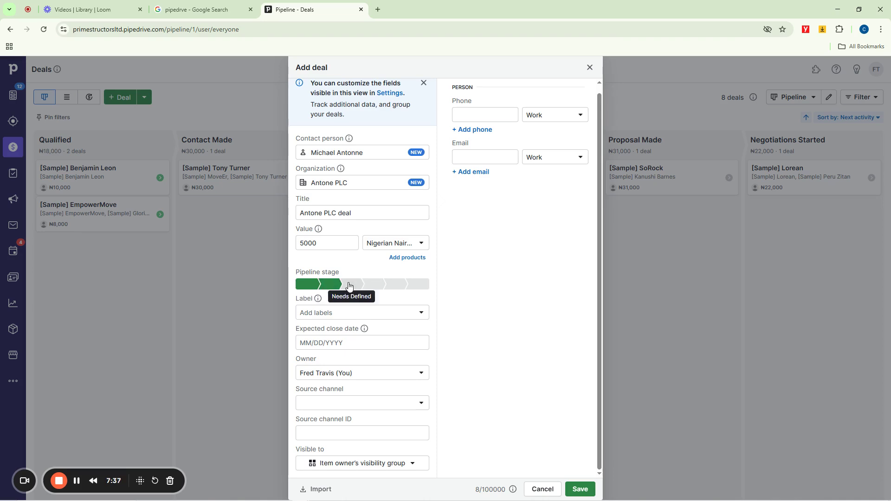
click(348, 285)
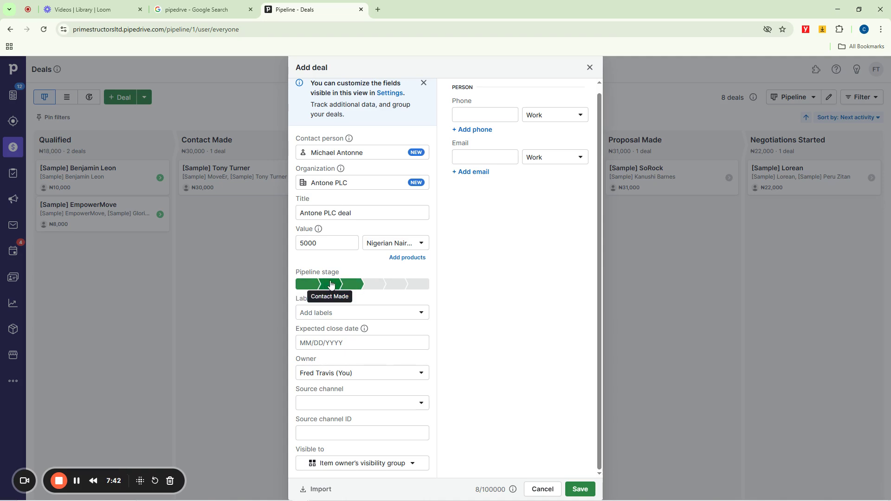
click(391, 285)
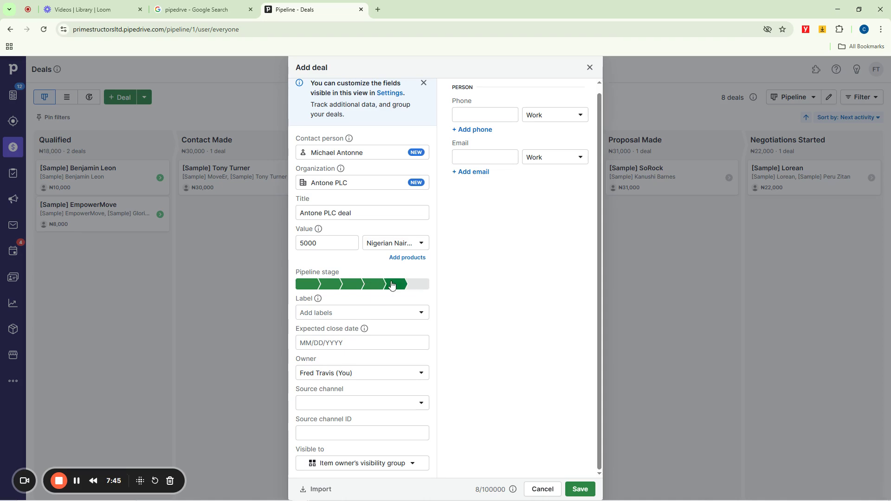
click(418, 284)
click(373, 284)
click(342, 316)
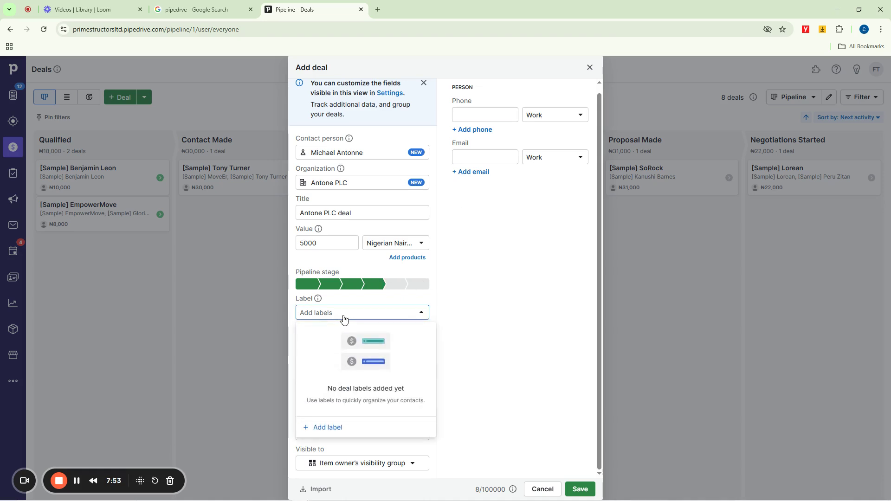
click(470, 298)
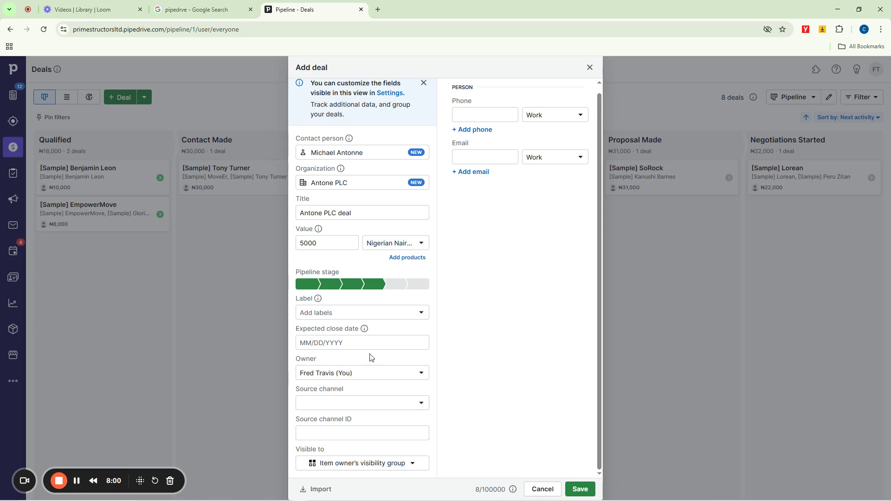
click(331, 375)
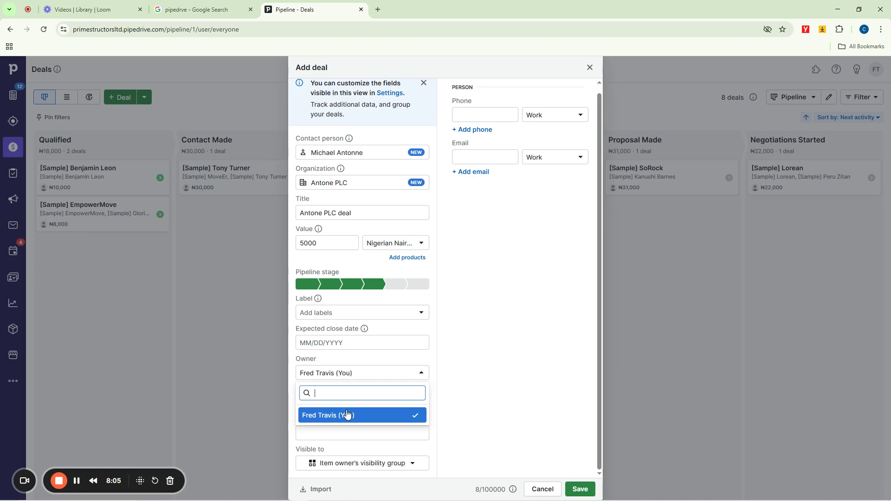
click(389, 410)
click(342, 404)
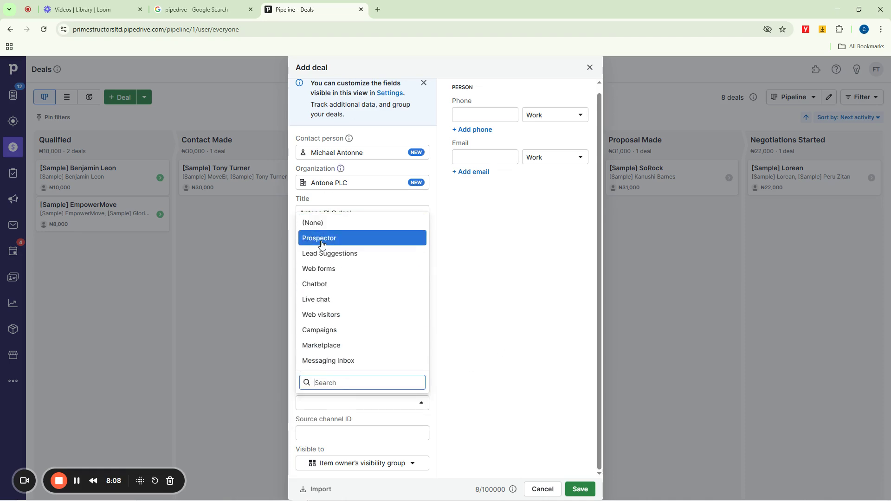
click(497, 361)
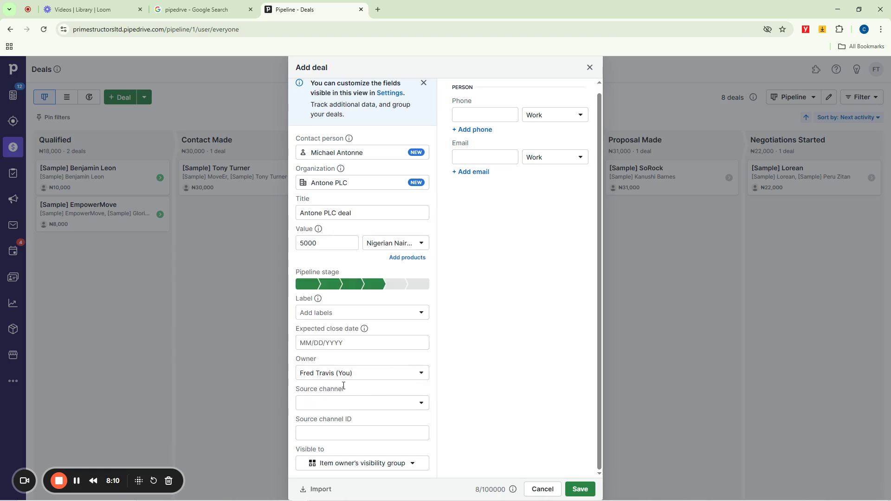
click(328, 404)
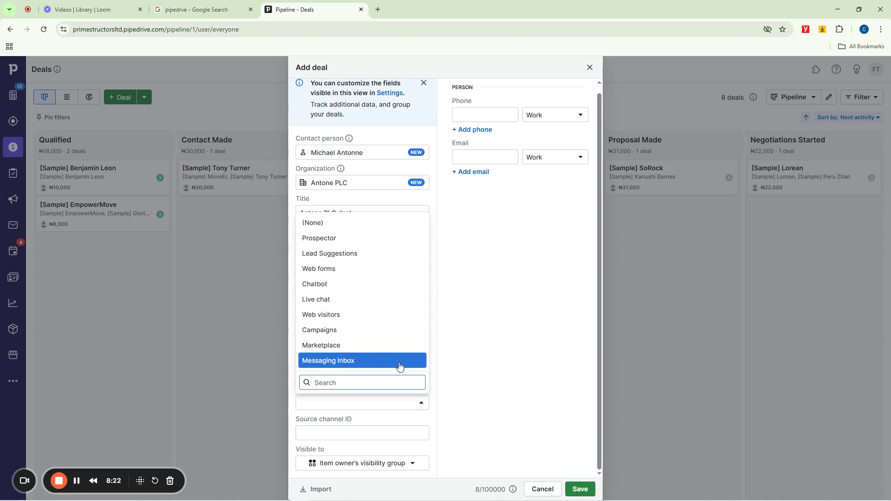
click(502, 350)
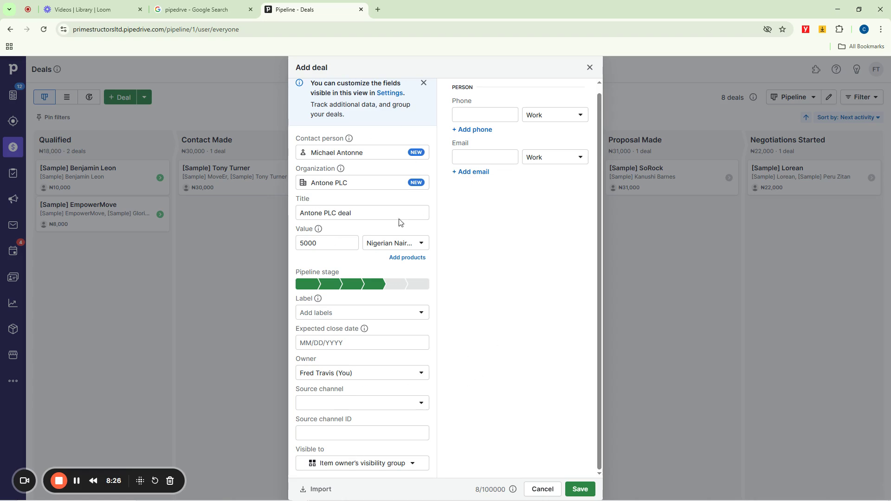
scroll(505, 241, up, 1)
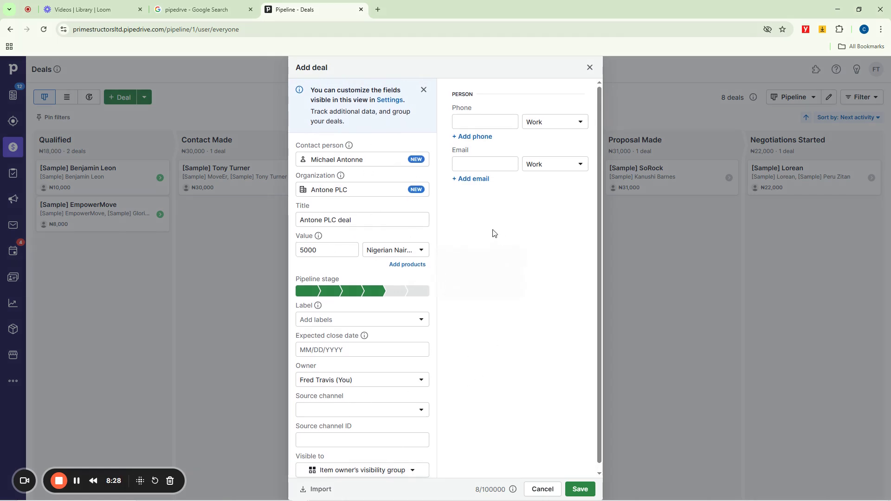
- Close the filled Antone PLC deal form without saving and start a fresh new deal
click(469, 121)
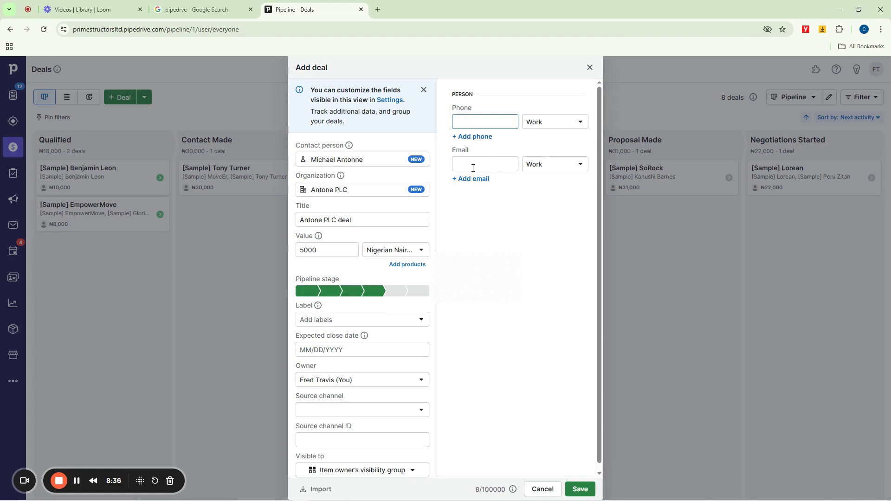
double_click(458, 110)
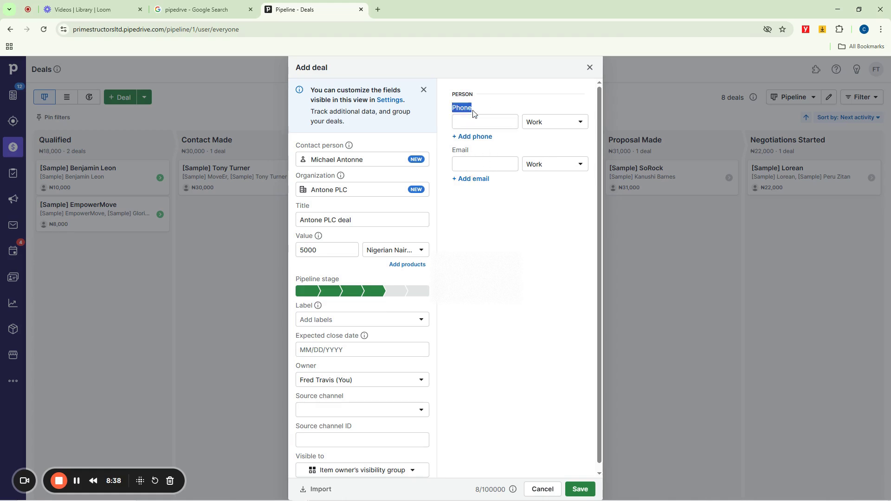
double_click(460, 149)
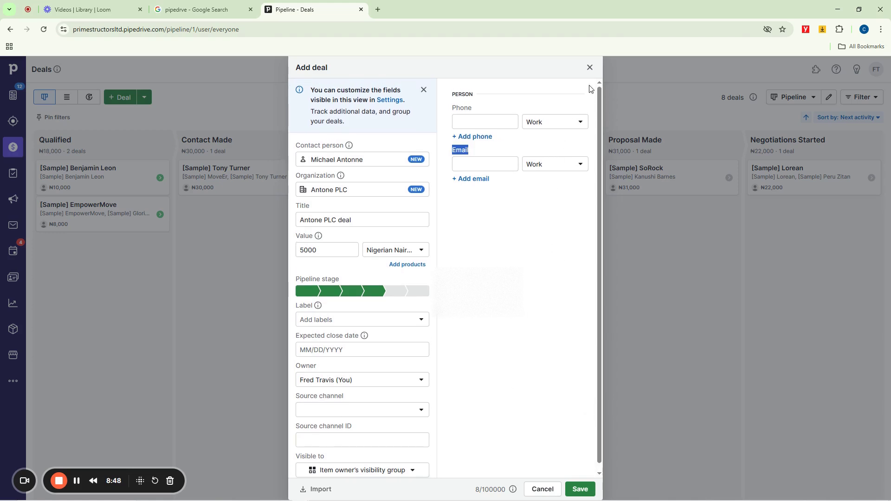
click(590, 67)
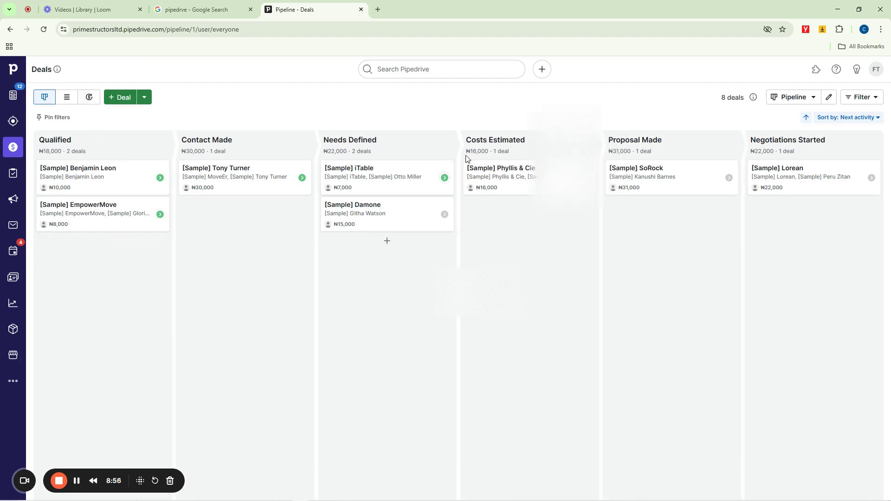
click(123, 98)
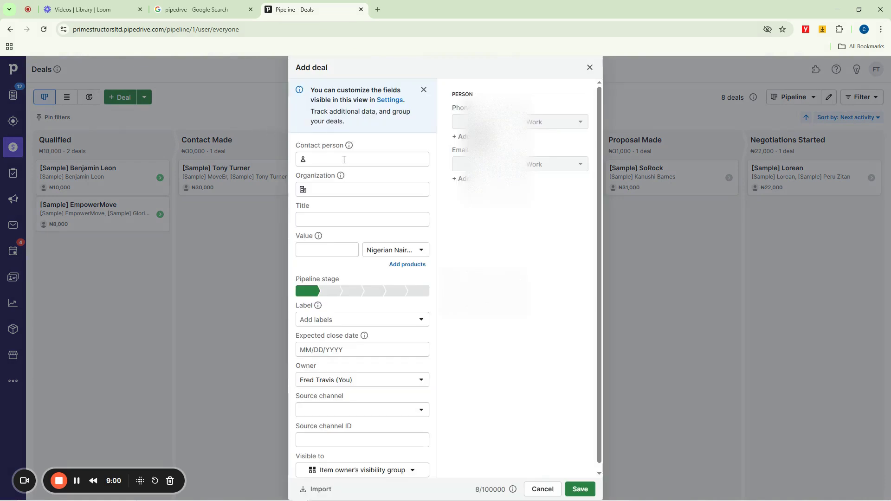
- Enter the contact person's full name and add them as a new contact
click(344, 160)
text(michael)
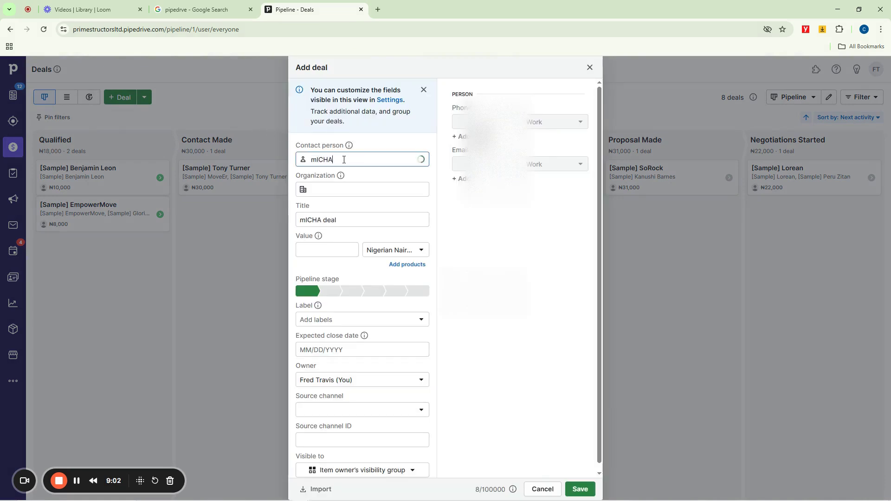
key(BackSpace)
key(BackSpace)
key(BackSpace)
key(BackSpace)
key(BackSpace)
key(BackSpace)
key(BackSpace)
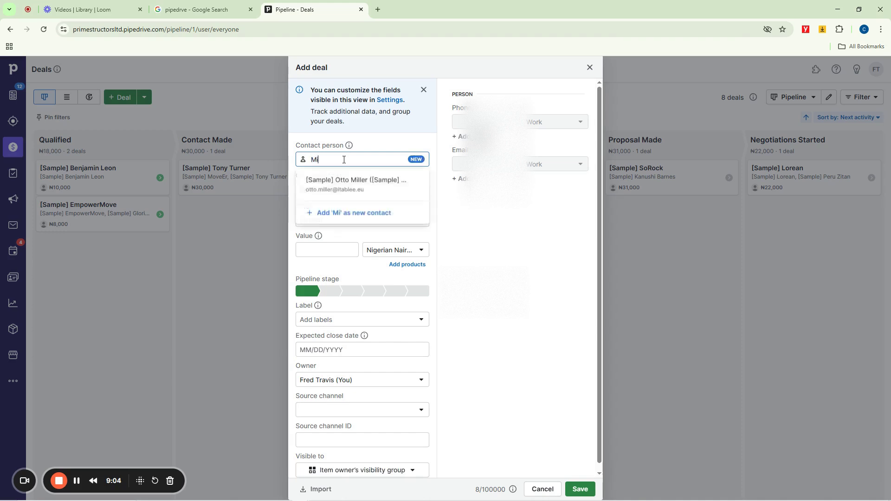
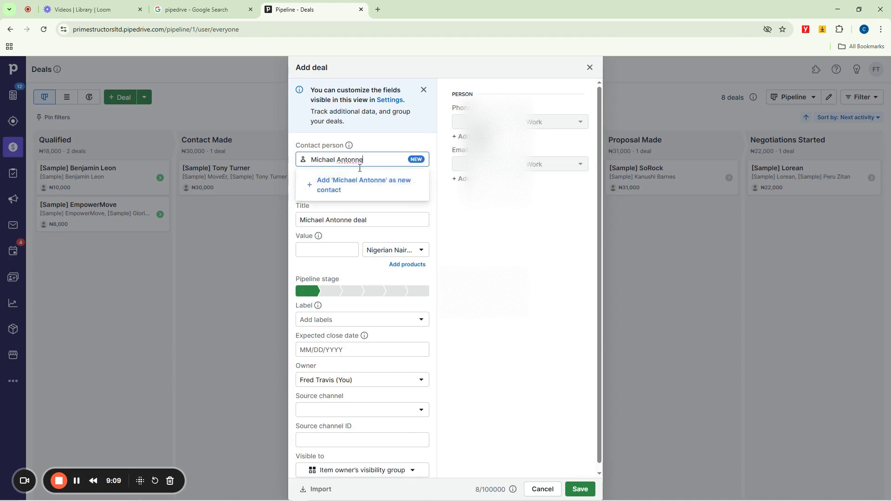
click(427, 206)
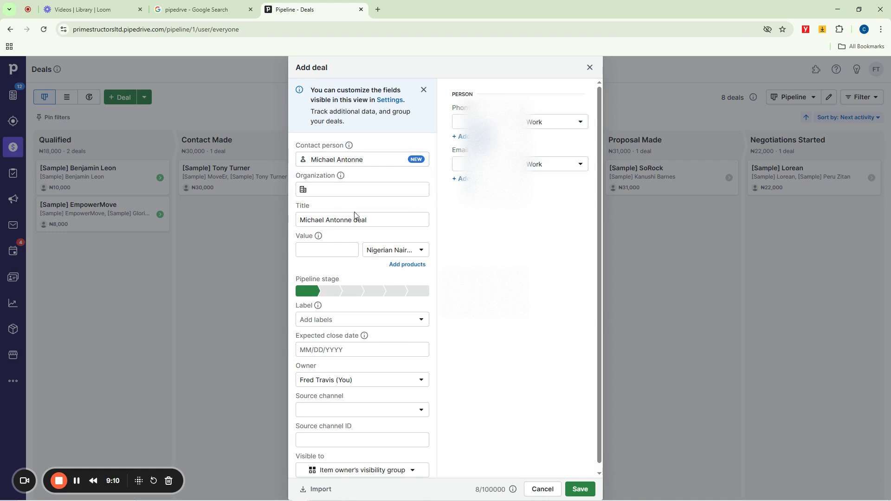
- Set the organization to 'Antone Biomedics' and the deal value to 5000
click(327, 189)
text(Anton)
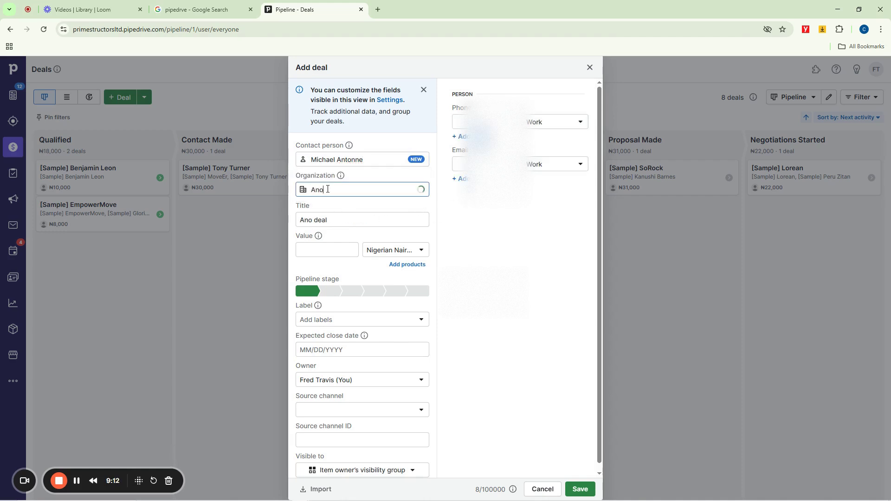
text(e Biomedics)
click(316, 249)
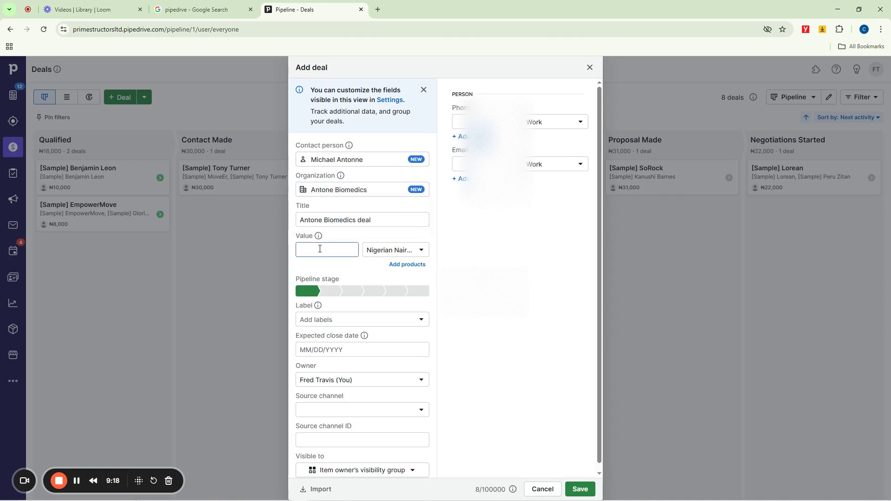
text(5000)
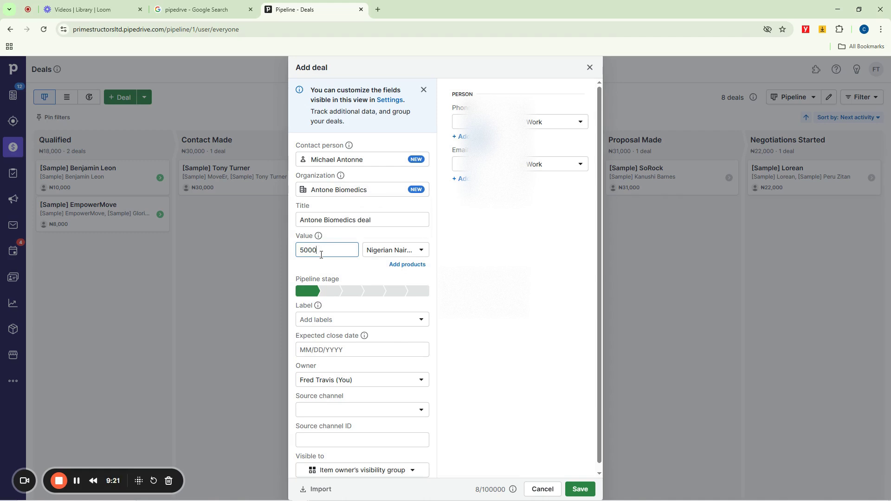
- Put the deal in the Needs Defined stage and enter the contact's e-mail
click(327, 292)
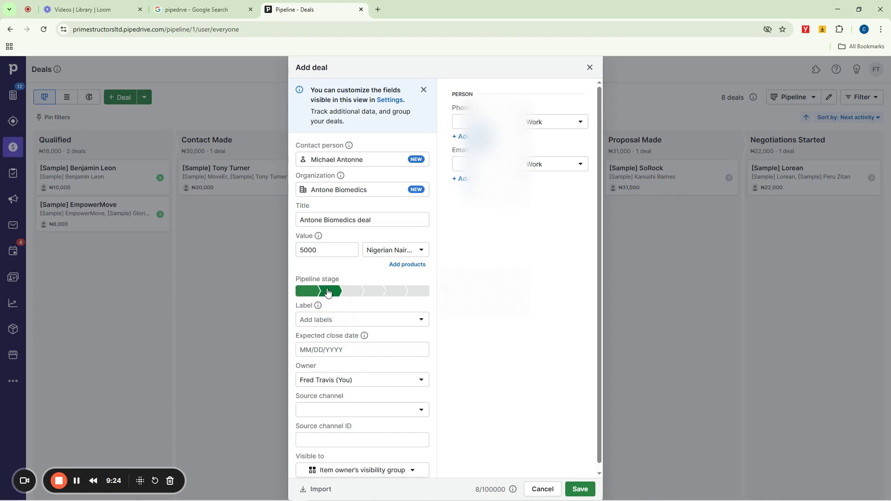
click(354, 292)
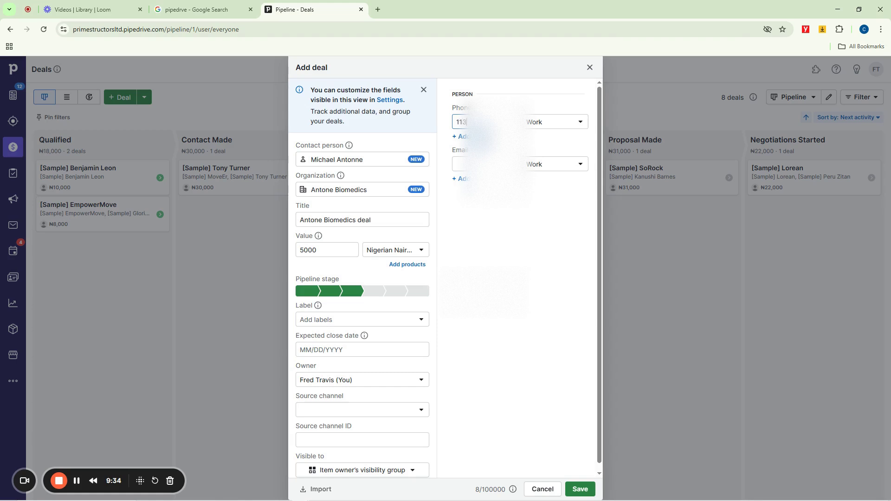
click(478, 164)
key(BackSpace)
text(ema)
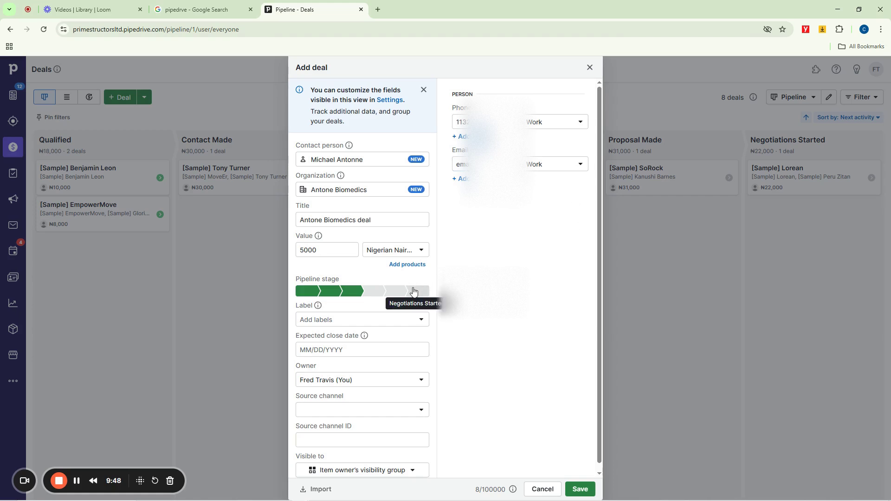
scroll(408, 297, down, 1)
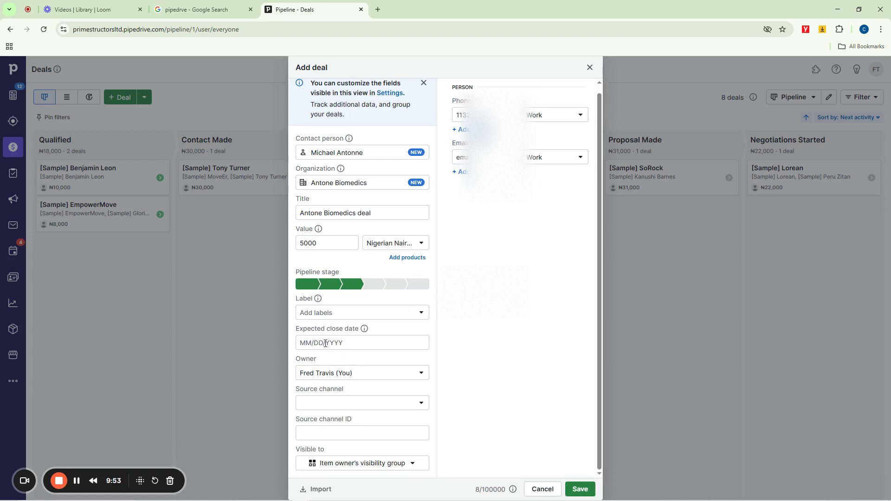
- Set expected close date 04/17/2025 and source channel Live chat, then save the deal
click(325, 344)
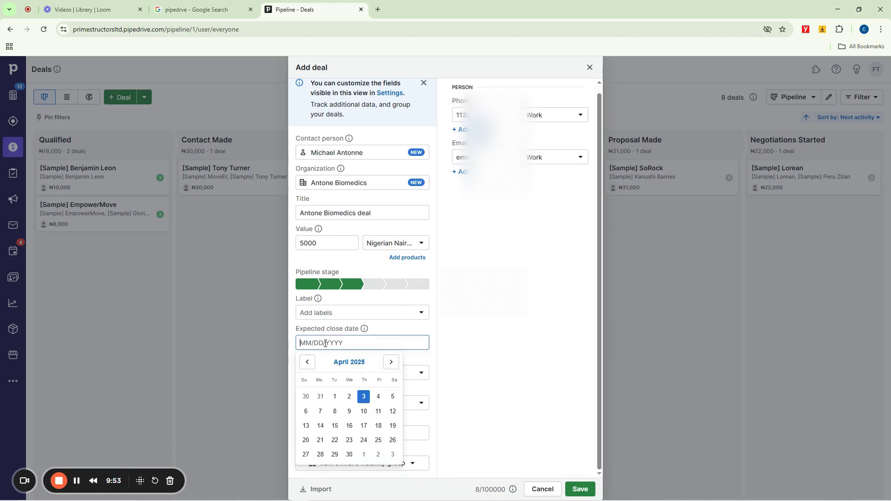
click(364, 427)
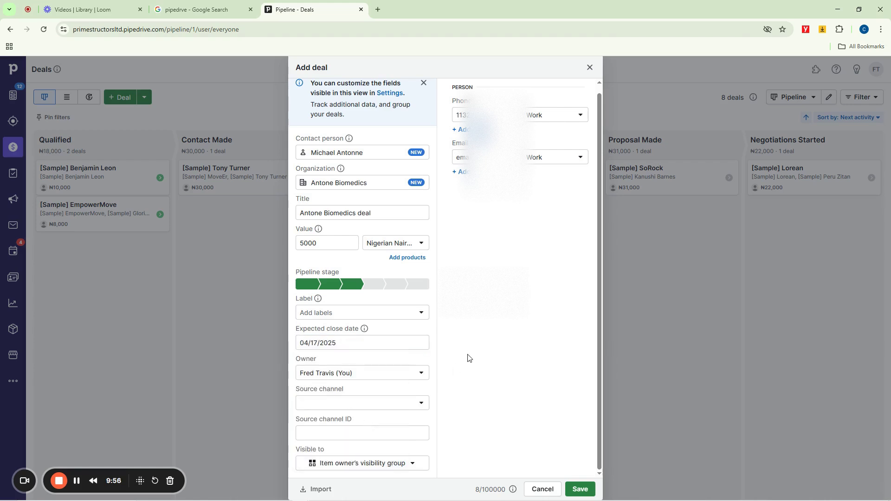
click(338, 374)
click(480, 358)
click(342, 404)
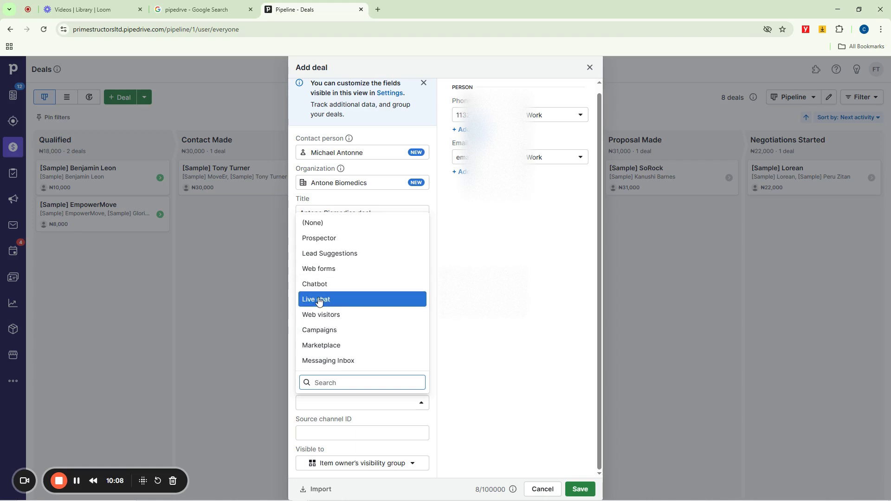
click(319, 300)
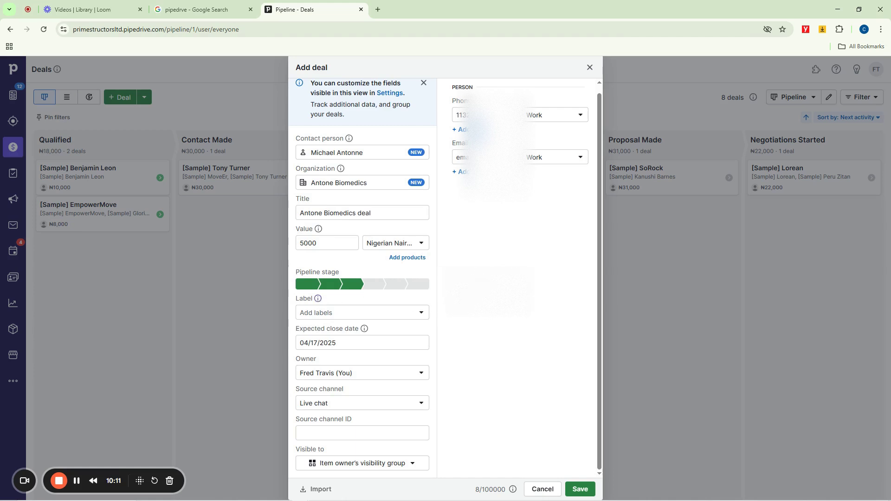
click(354, 433)
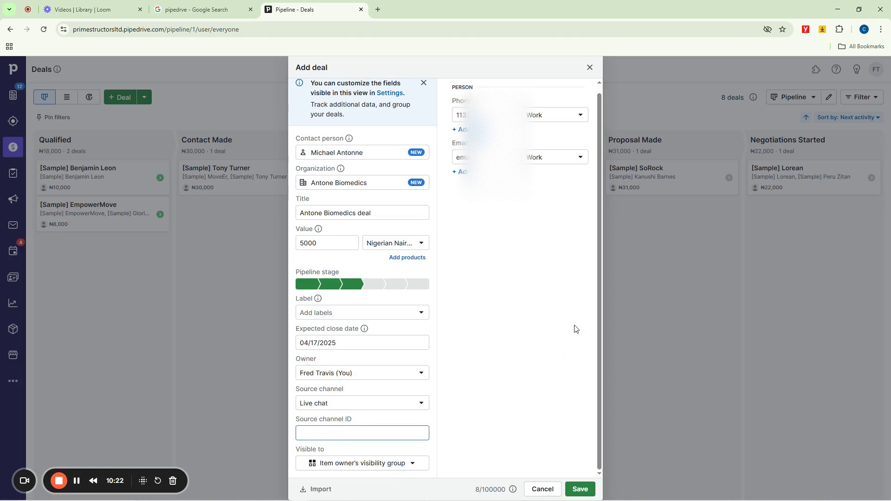
click(581, 490)
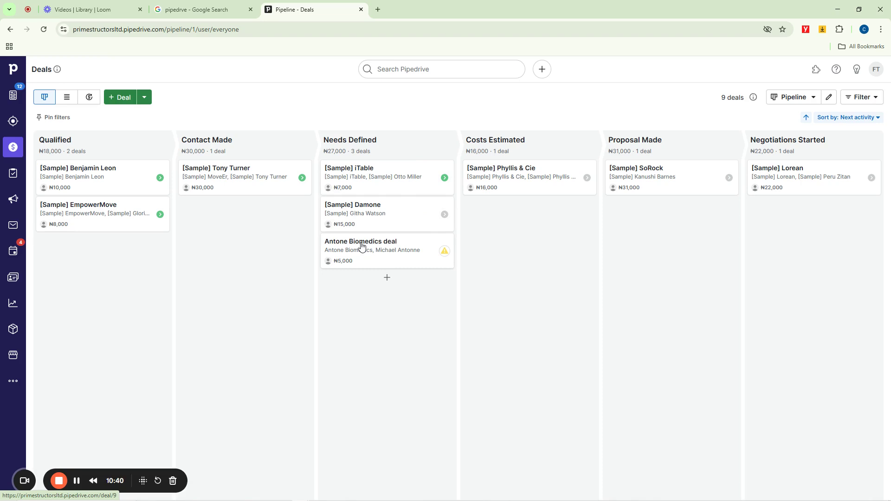
- Drag the Antone Biomedics deal to Proposal Made, Negotiations Started, then back to Qualified
drag(384, 246, 633, 208)
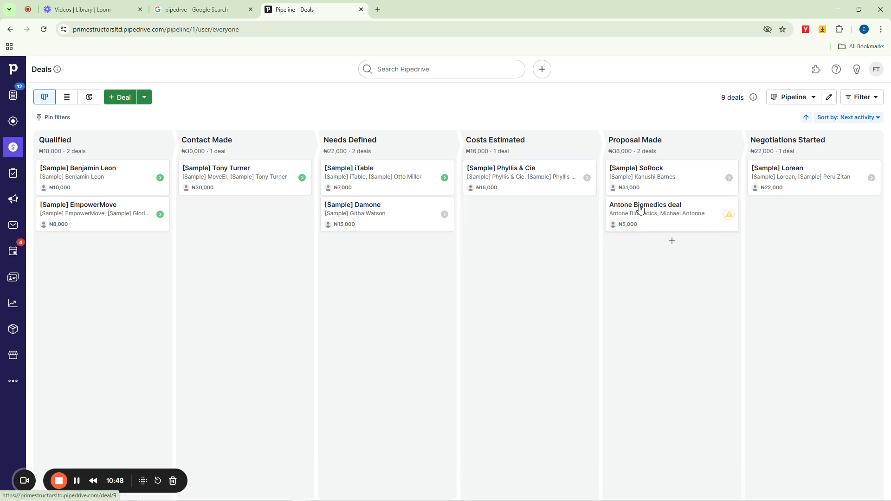
drag(641, 210, 795, 212)
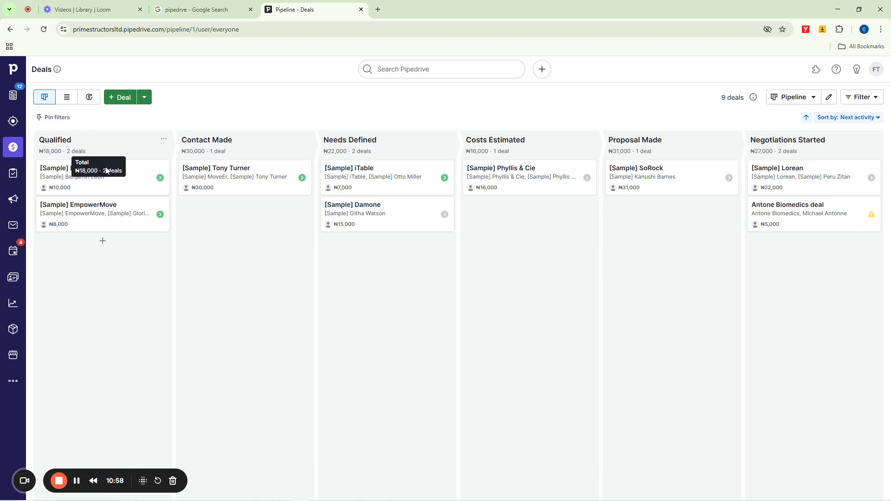
drag(801, 208, 60, 241)
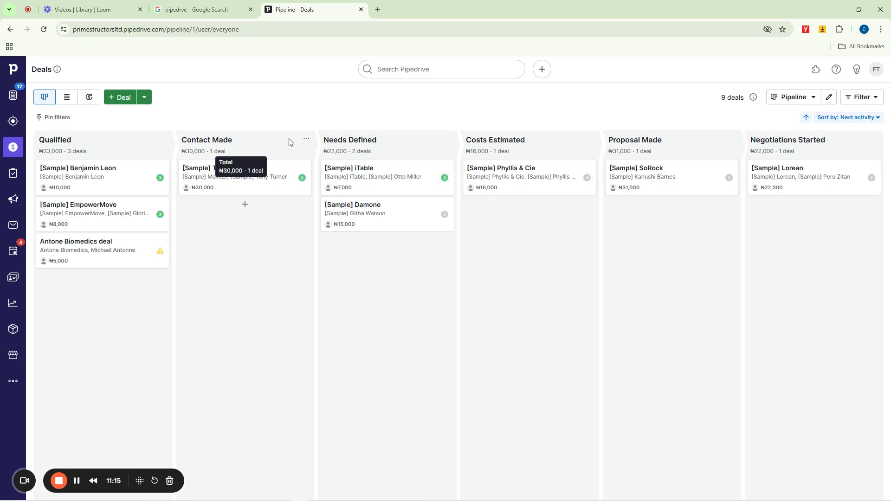
click(12, 176)
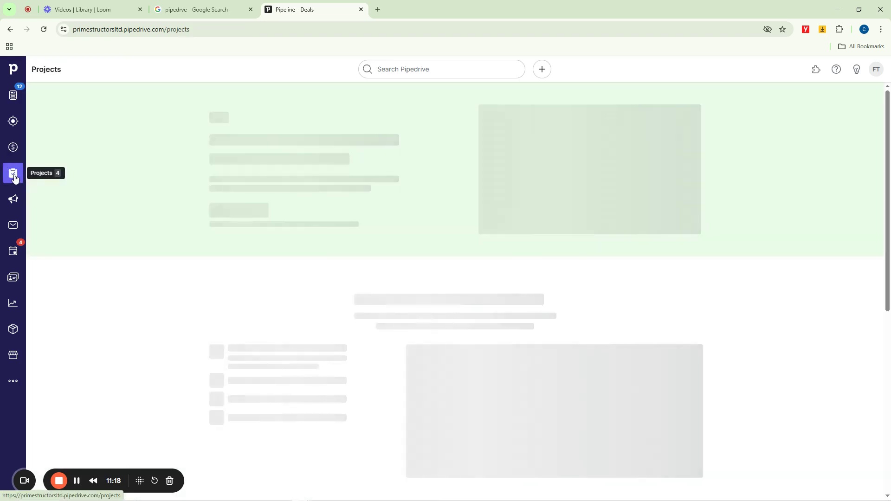
- Scroll through the Projects add-on paywall page, then go to Campaigns
scroll(591, 260, down, 8)
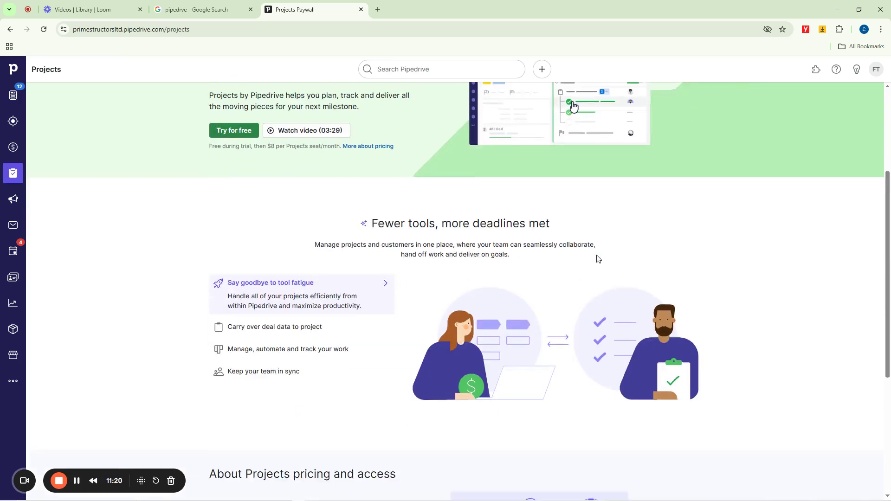
scroll(466, 215, up, 8)
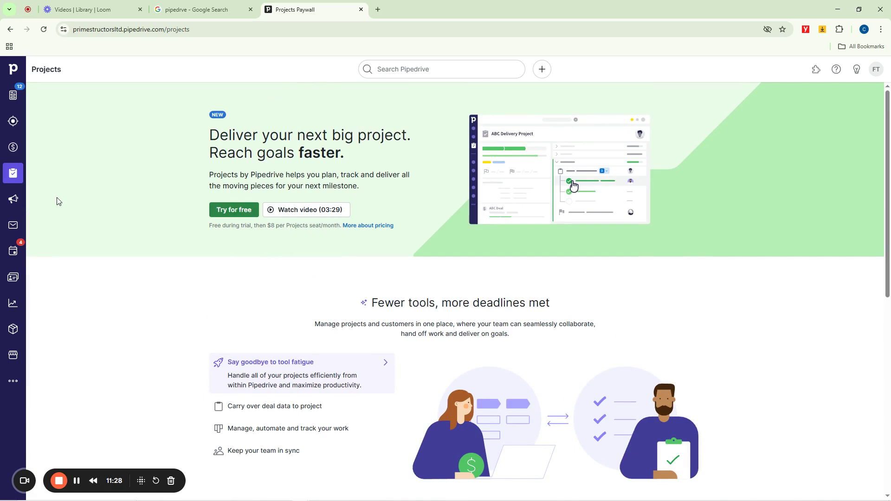
click(12, 199)
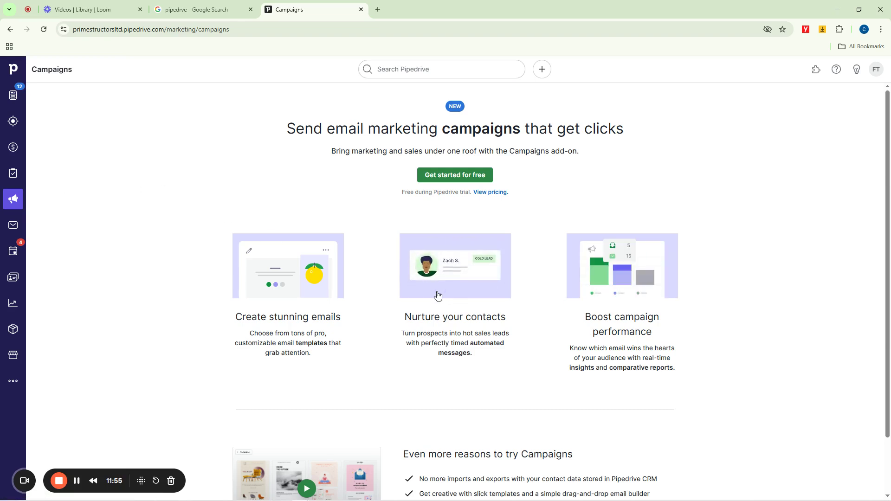
- Scroll through the Campaigns email-marketing overview, then go to the Sales Inbox
scroll(438, 293, down, 2)
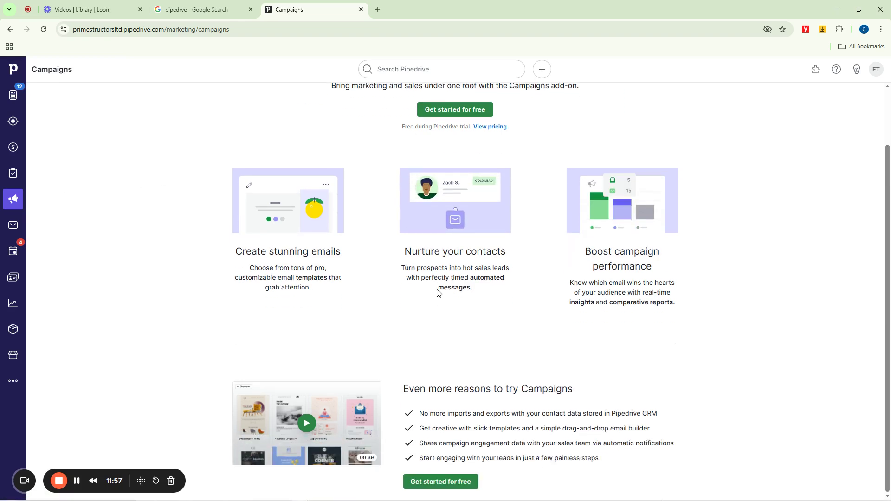
scroll(403, 176, up, 2)
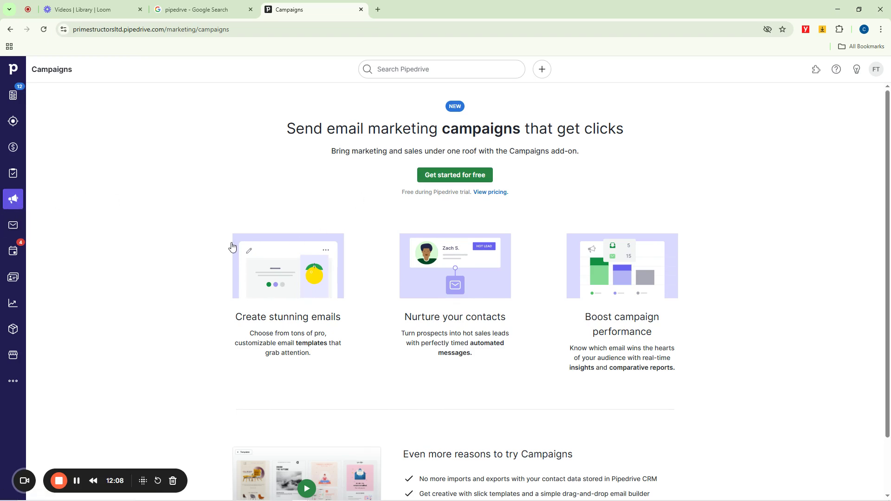
click(13, 226)
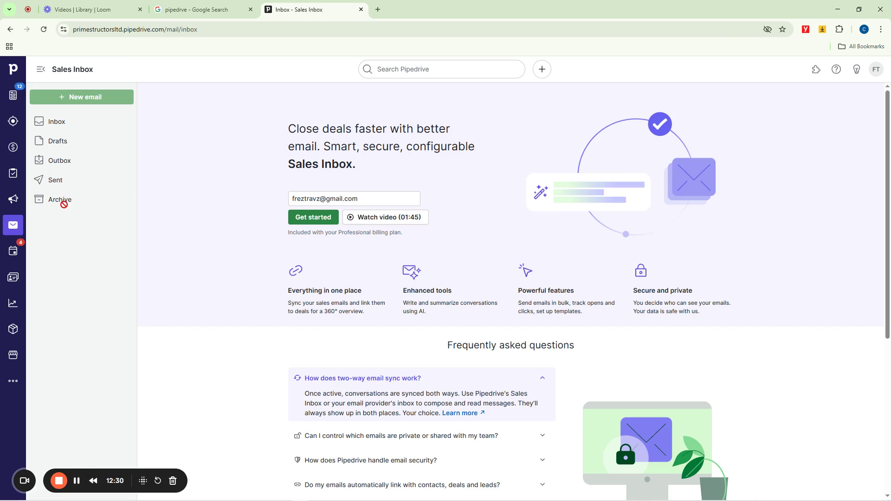
- Visit the Activities list, then the Contacts People list
click(14, 251)
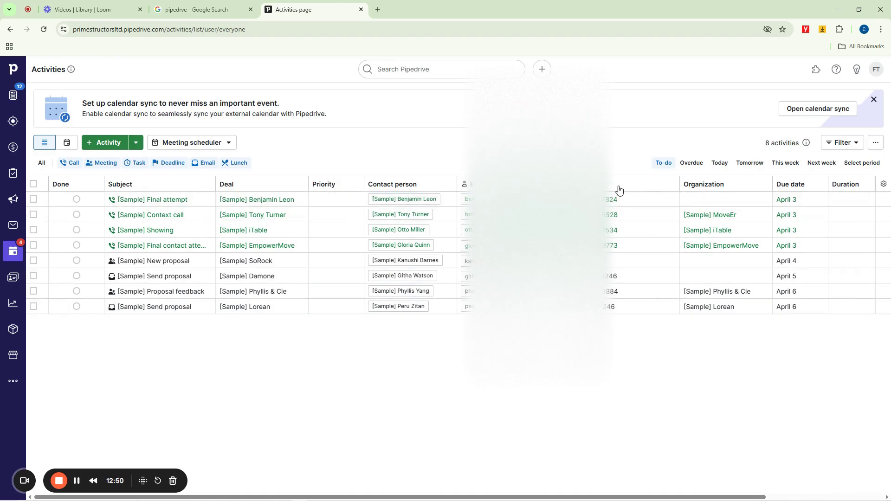
click(12, 279)
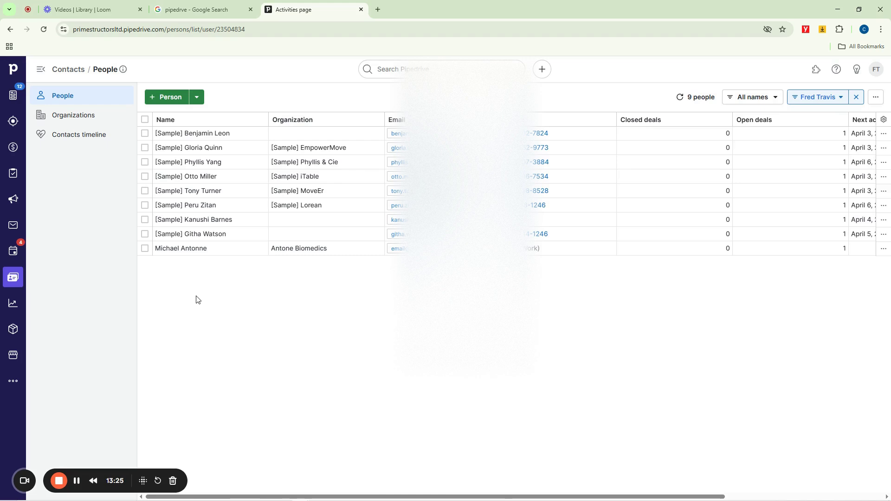
- Pass through Insights and go to the empty Products page
click(13, 304)
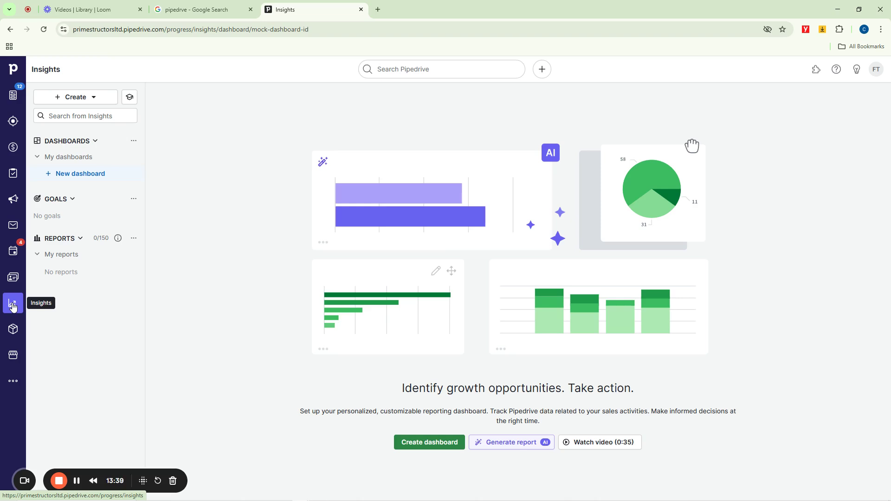
click(14, 333)
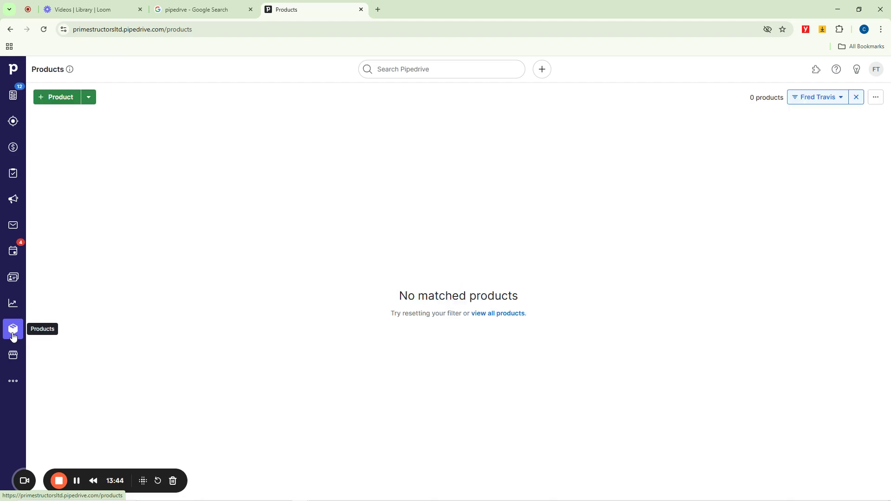
- Start a new product named Roofing Sheet, code 6546+54, in a new Roofing category
click(60, 97)
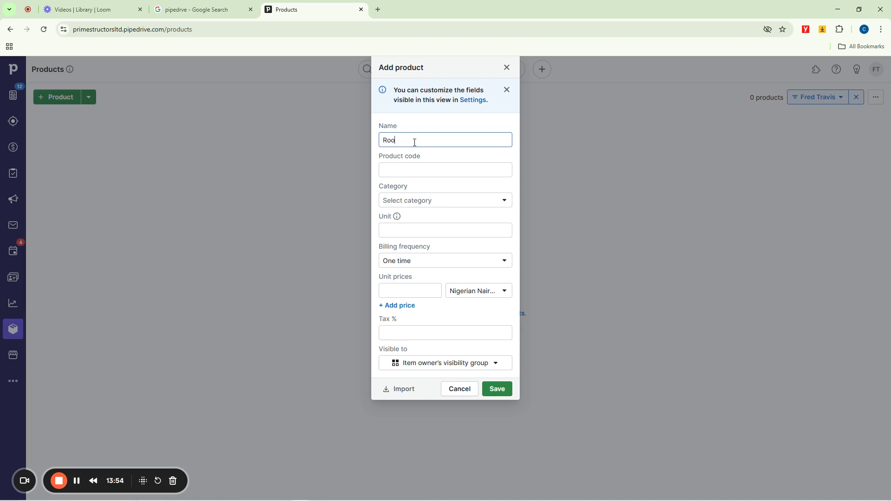
text(Street)
click(404, 172)
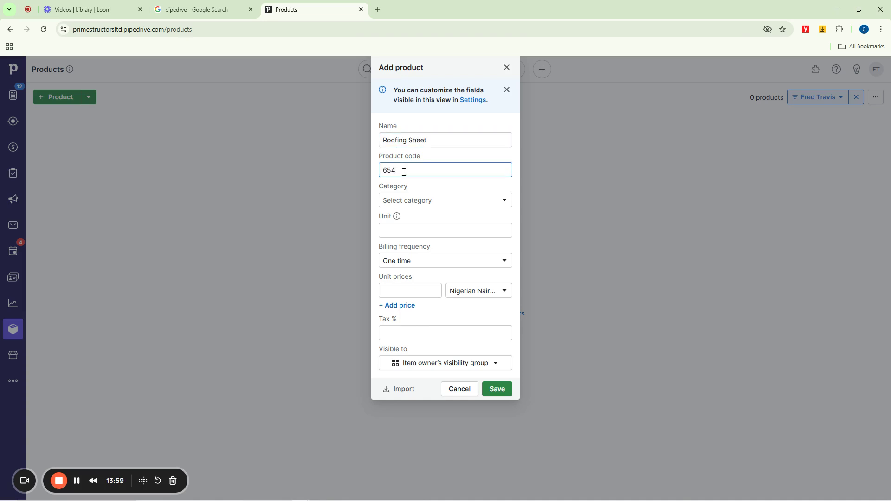
click(408, 202)
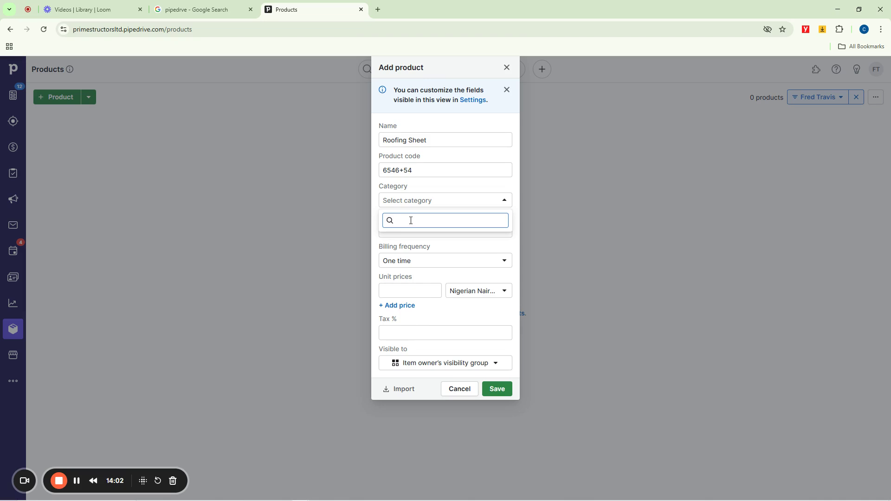
text(Roofting)
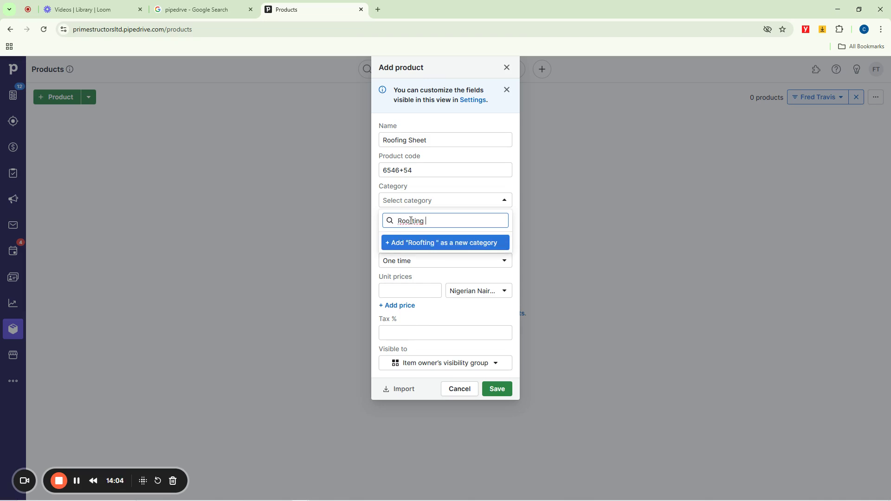
click(466, 237)
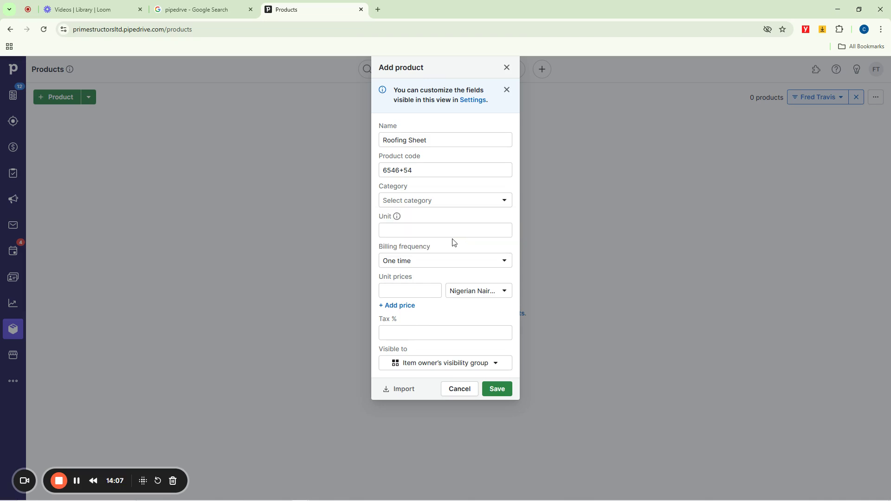
- Give it unit 1, one-time billing, a 2000 Naira price and 7.5% tax, then save
click(400, 230)
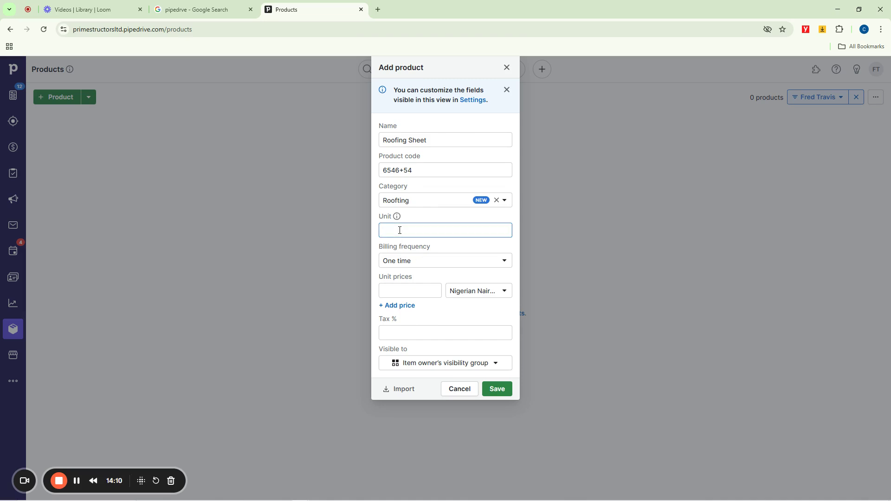
click(407, 261)
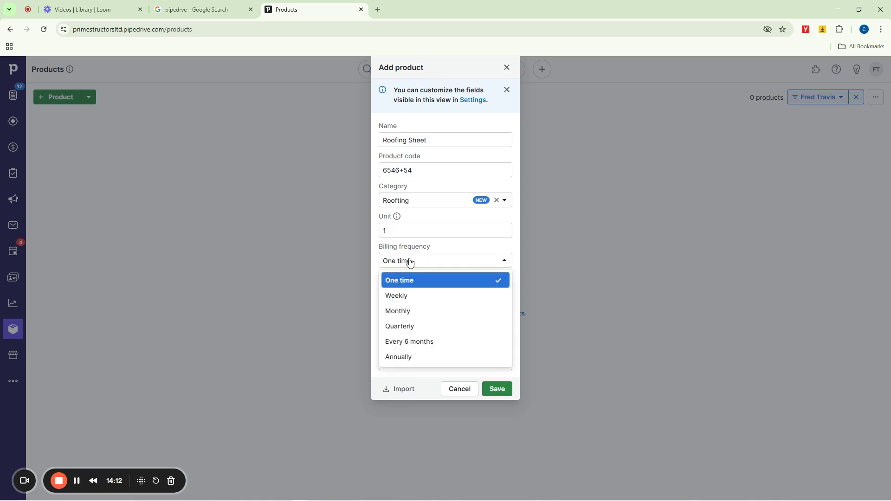
click(406, 283)
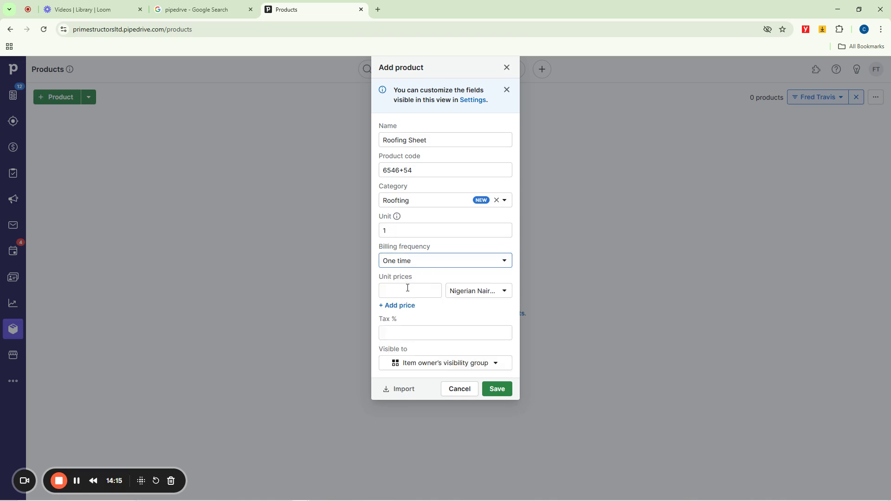
click(405, 288)
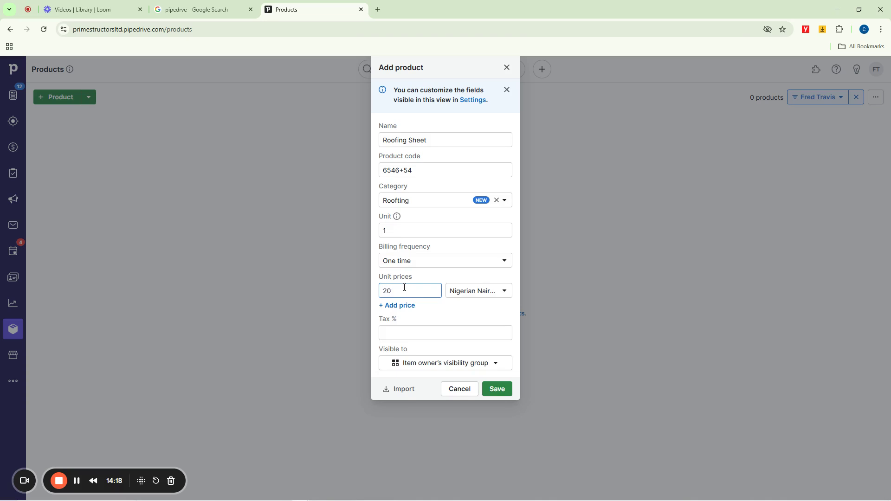
click(472, 291)
click(473, 291)
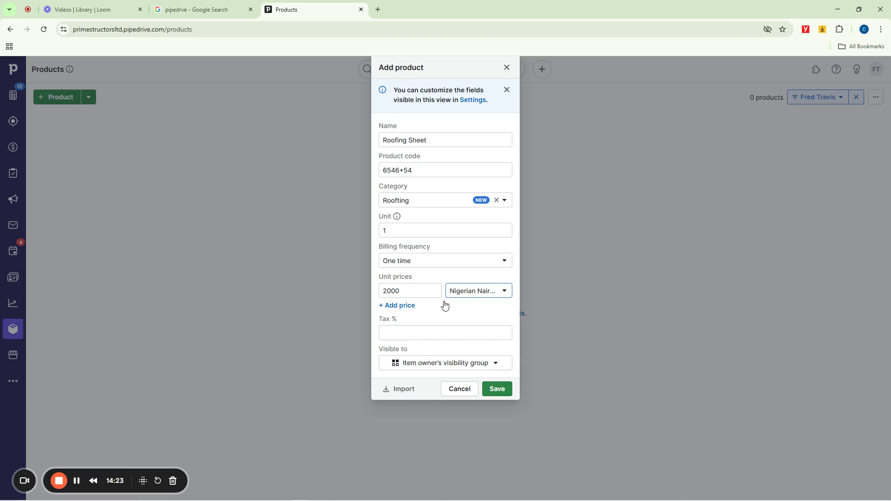
click(400, 331)
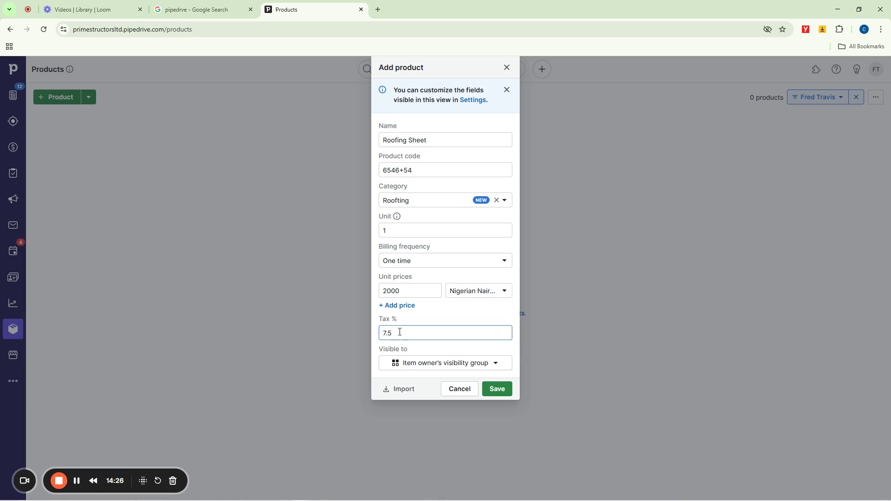
click(498, 390)
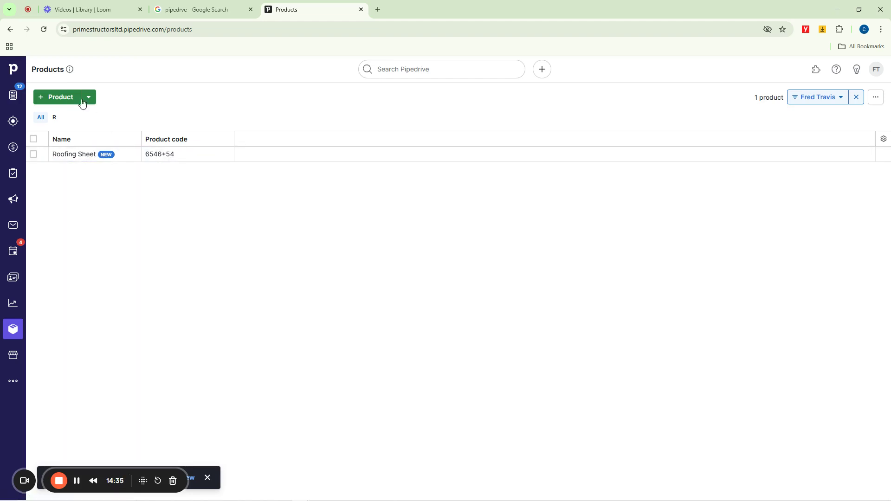
- Add a product named Dangote Cement with code 56464512 in a new Construction category
click(59, 97)
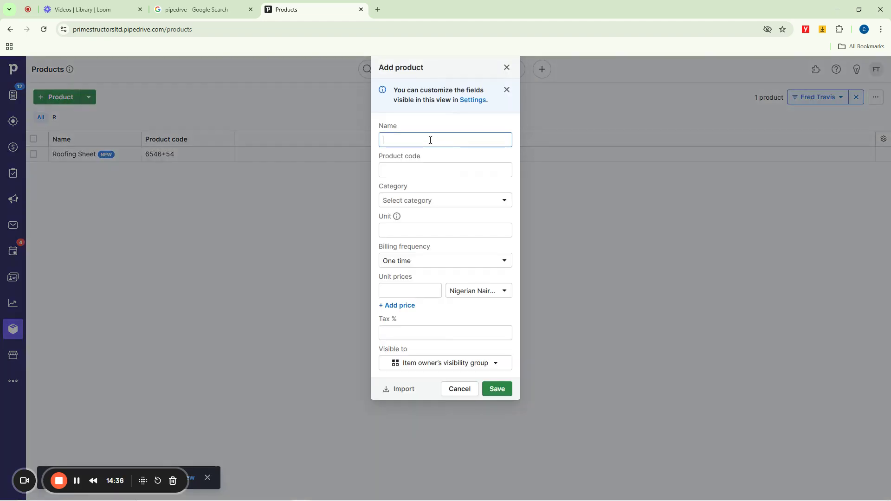
text(Dango)
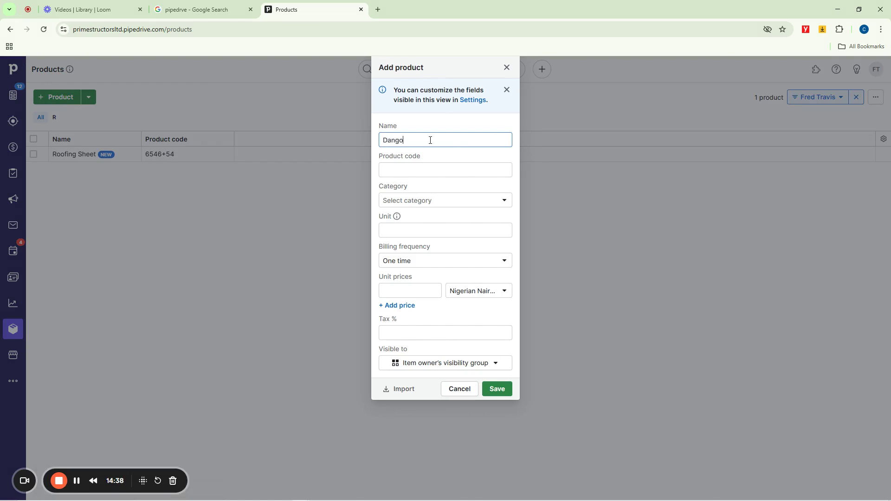
text(te Sc)
key(BackSpace)
key(BackSpace)
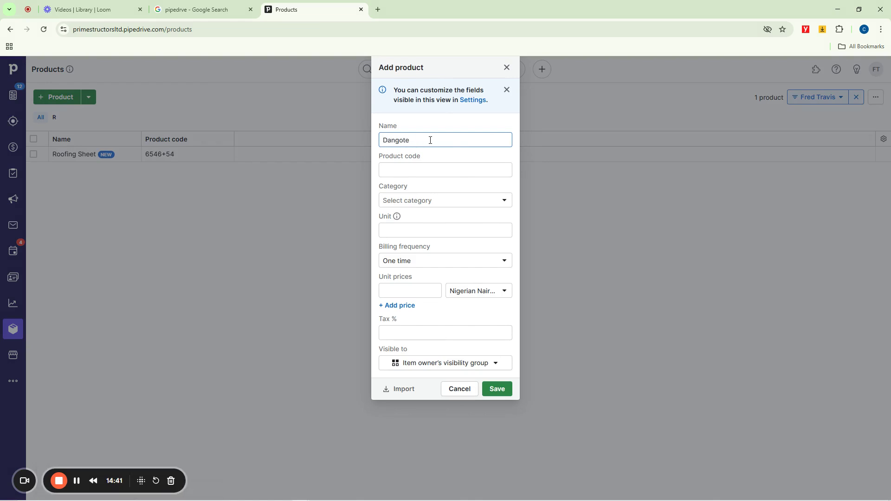
text(Cement)
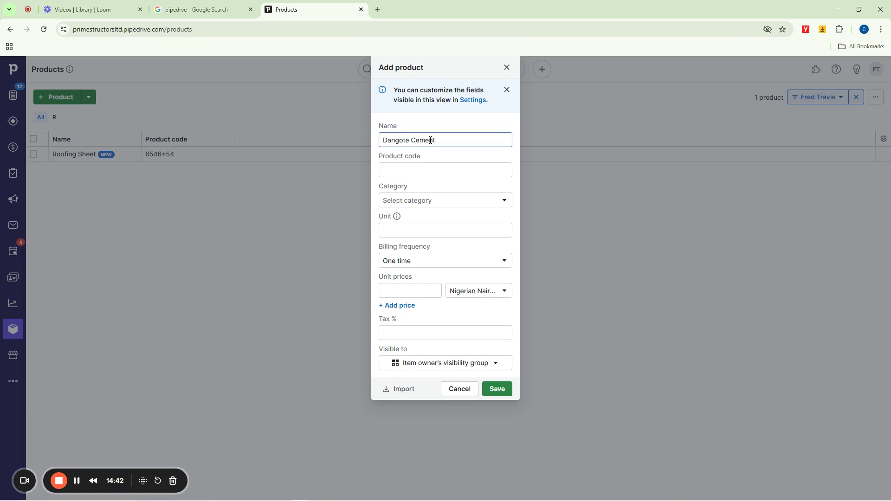
click(424, 166)
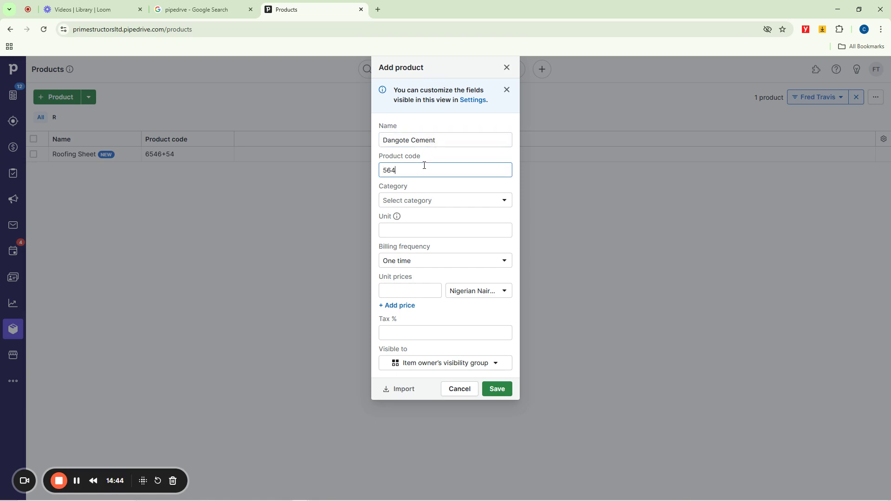
click(414, 200)
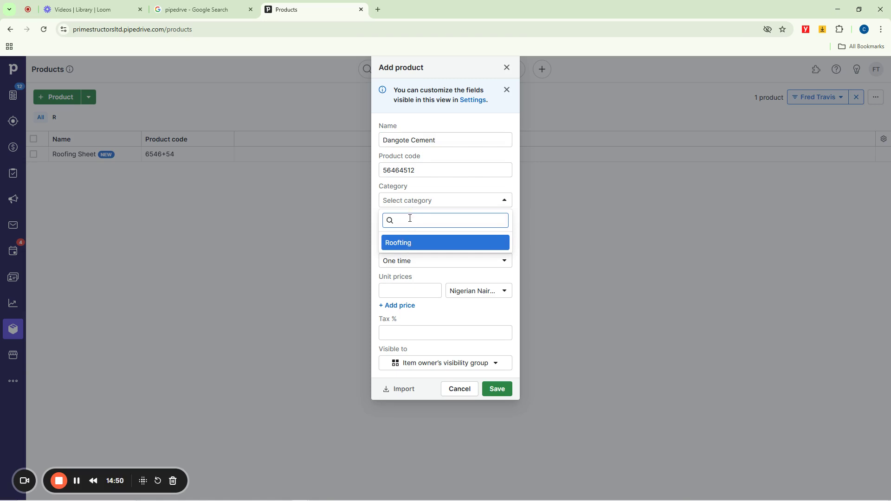
text(Construt)
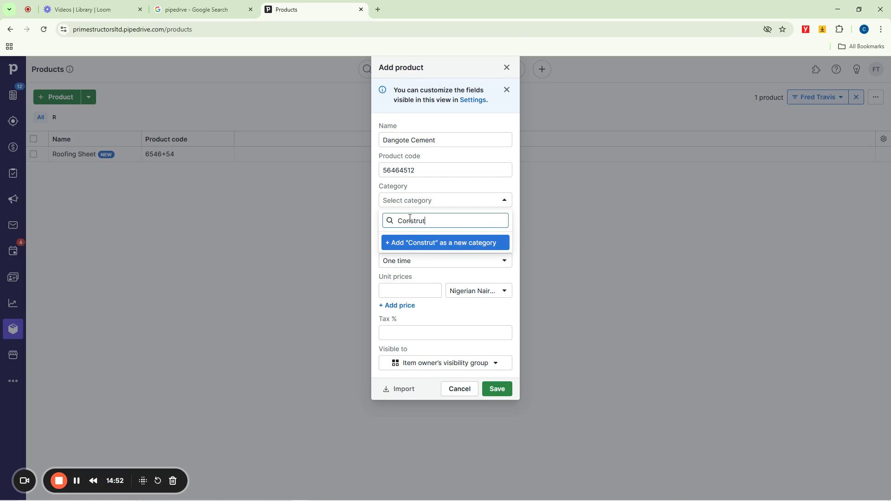
key(BackSpace)
text(ction)
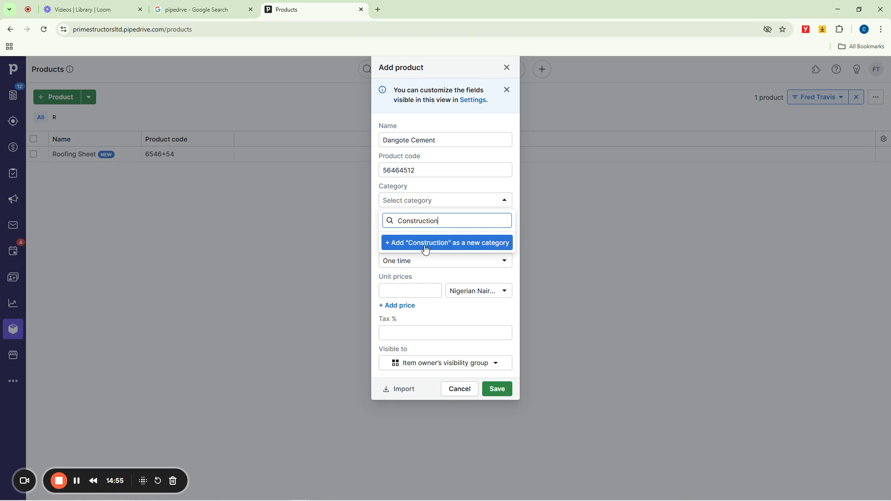
click(425, 247)
- Set its unit to 50KG, one-time billing, price 10300 and 7.5% tax, then save
click(418, 234)
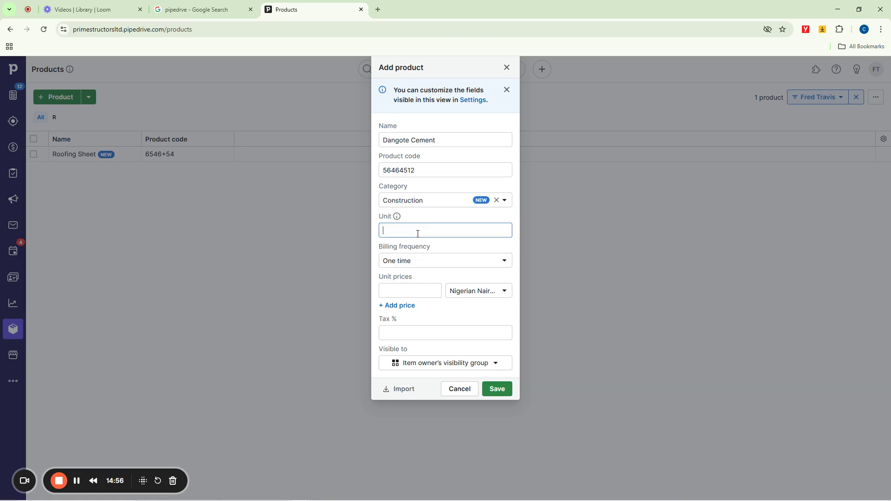
mouse_move(395, 218)
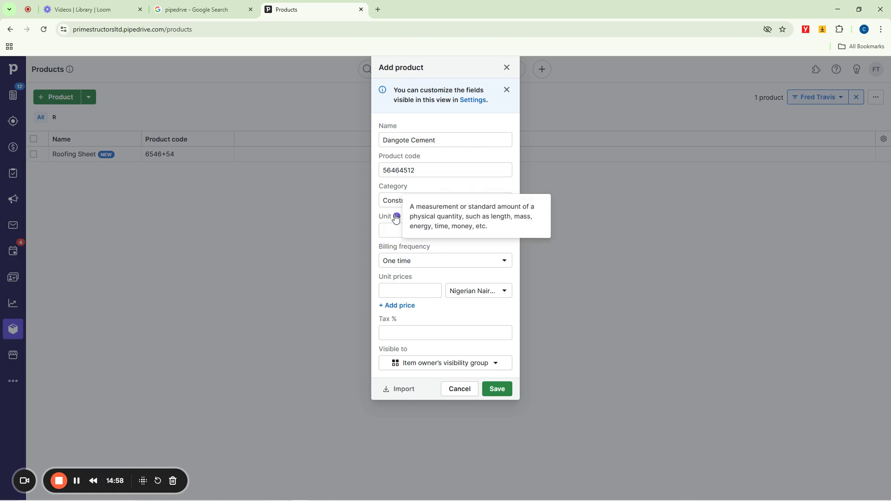
click(395, 230)
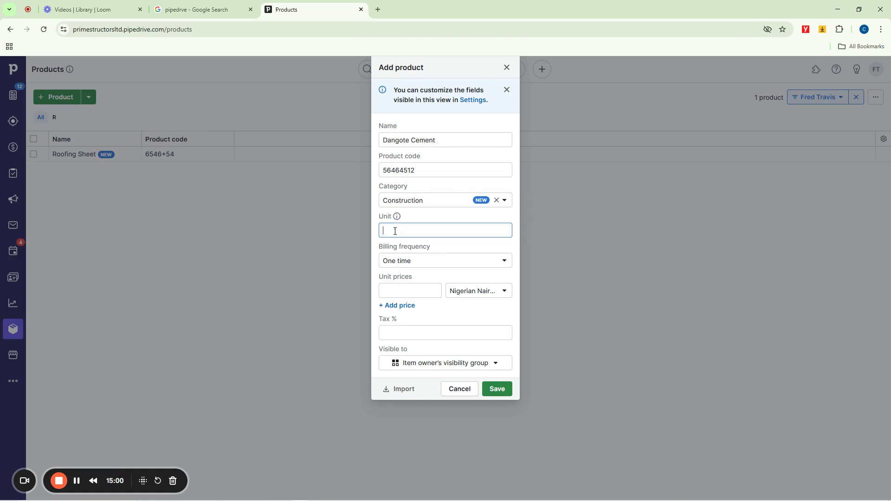
text(50KG)
click(449, 213)
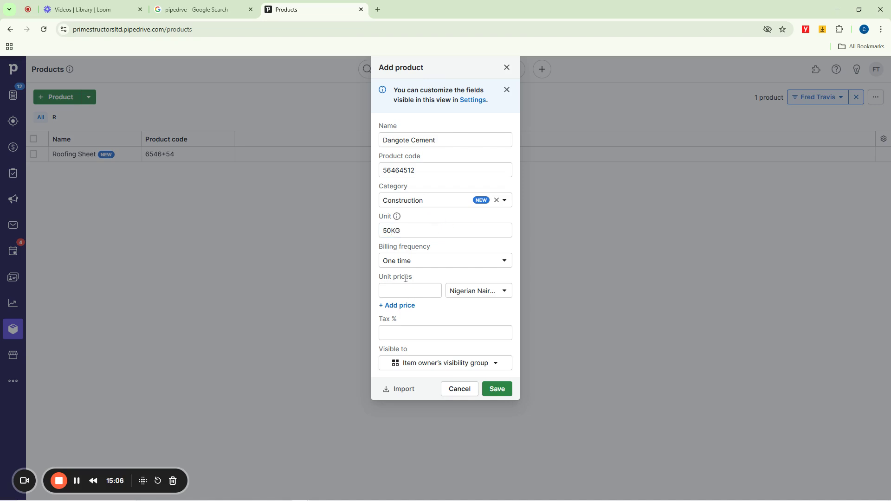
click(408, 263)
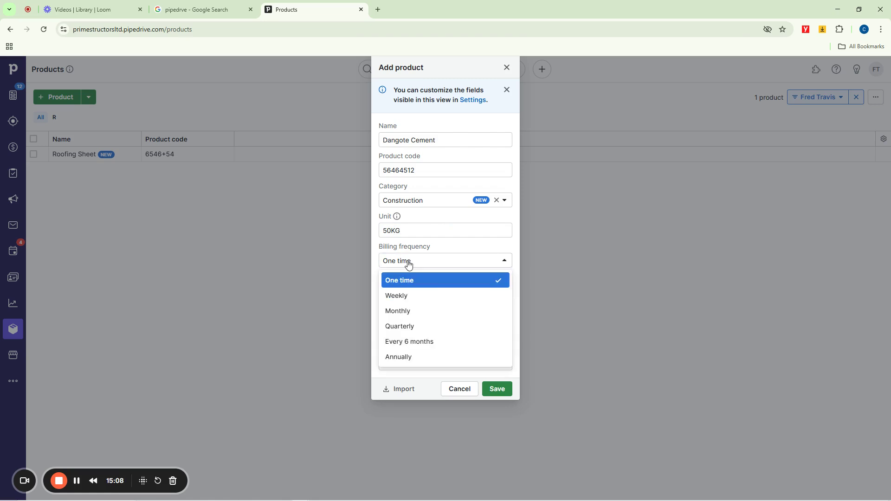
click(408, 263)
click(400, 290)
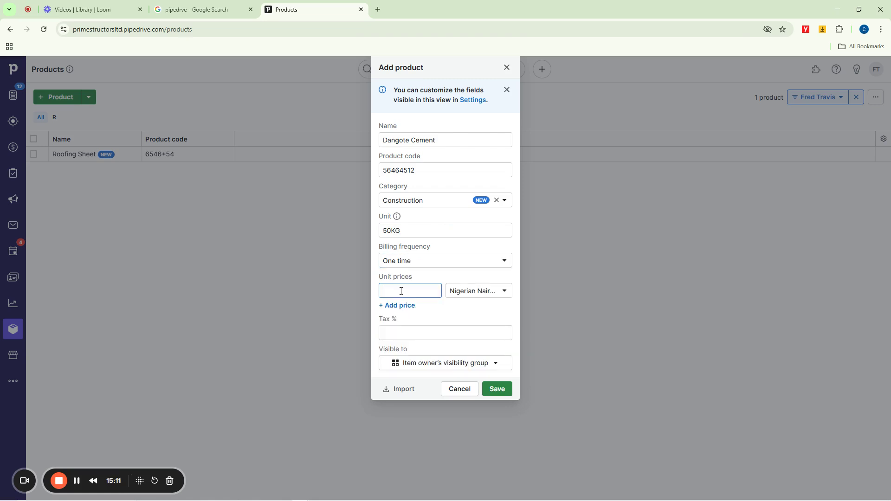
text(10300)
click(411, 333)
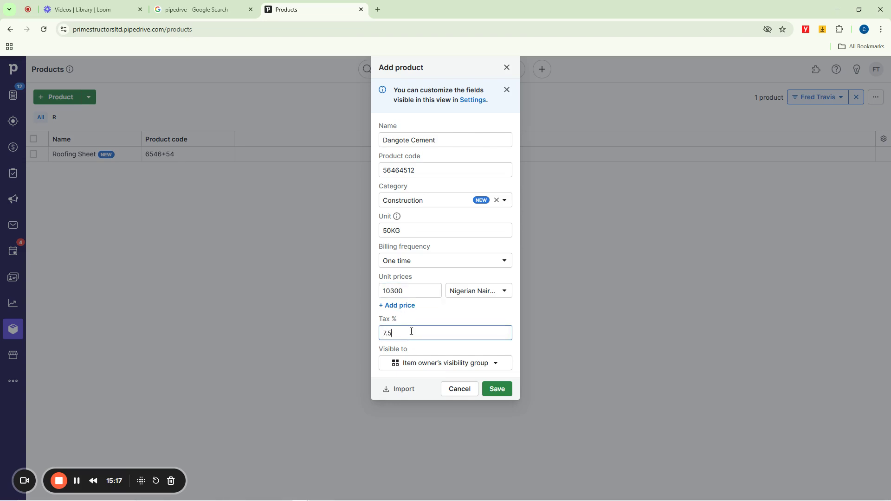
click(498, 390)
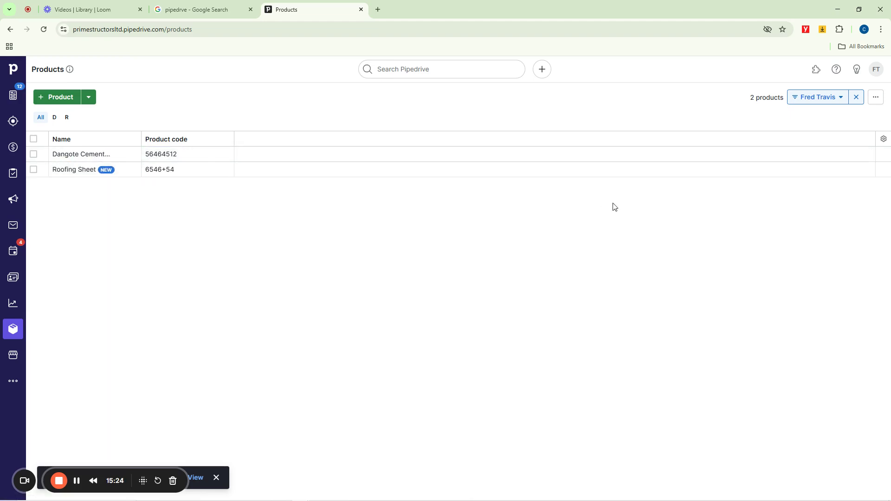
- Glance at the + Product dropdown's Import data option, close it, and go to the Marketplace
click(88, 98)
click(126, 236)
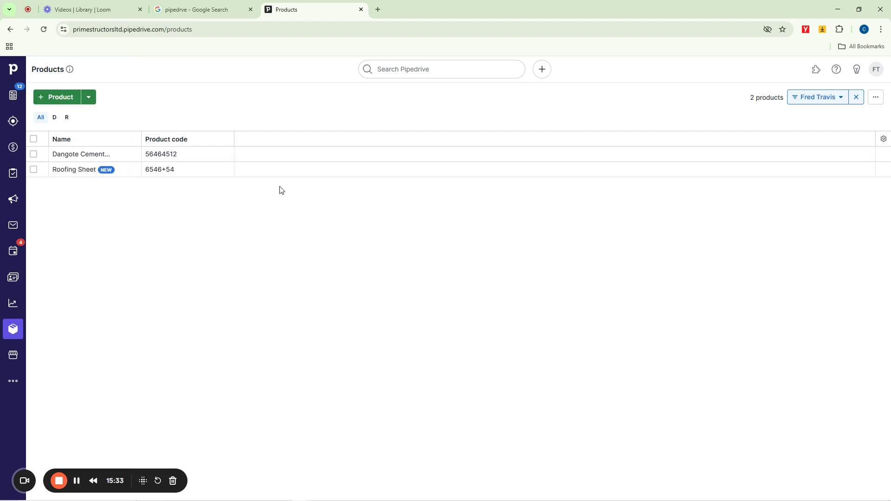
click(13, 355)
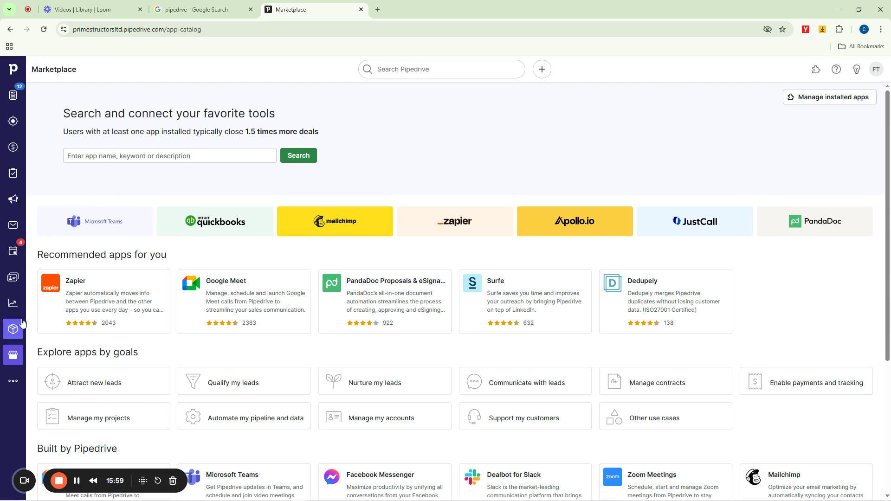
- Scroll through the Marketplace's recommended and Built by Pipedrive apps, then bring up the More tools menu
scroll(554, 317, down, 2)
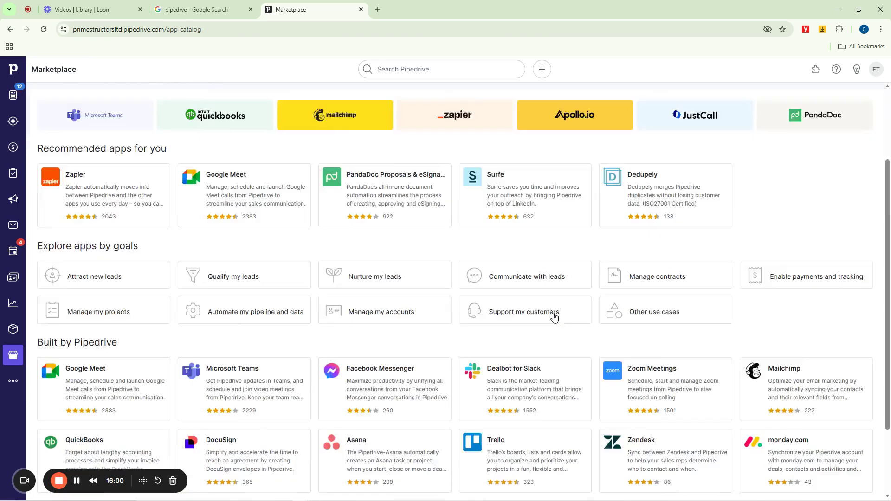
scroll(553, 317, down, 2)
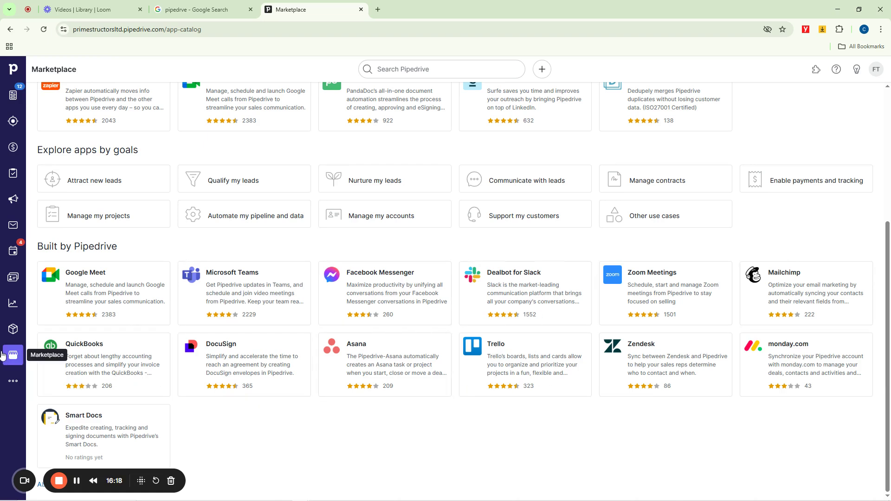
click(10, 381)
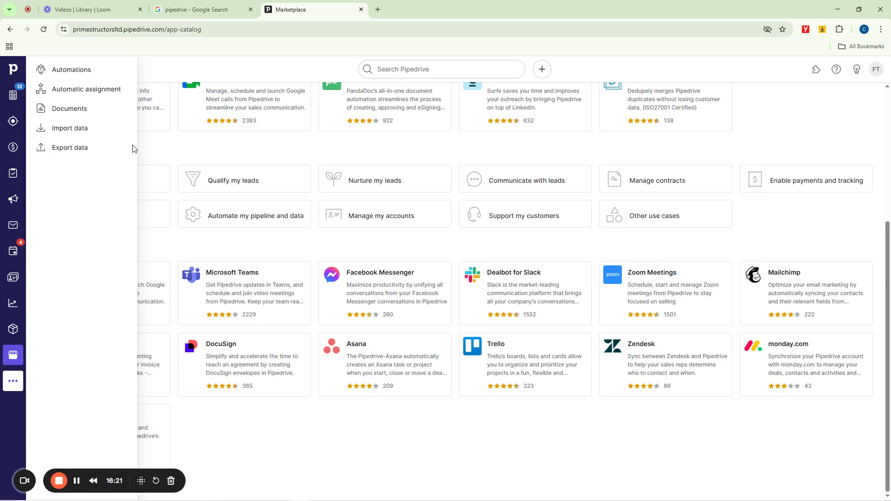
- Look over the Phone calls and Products settings pages, then return to the Automations templates
click(70, 70)
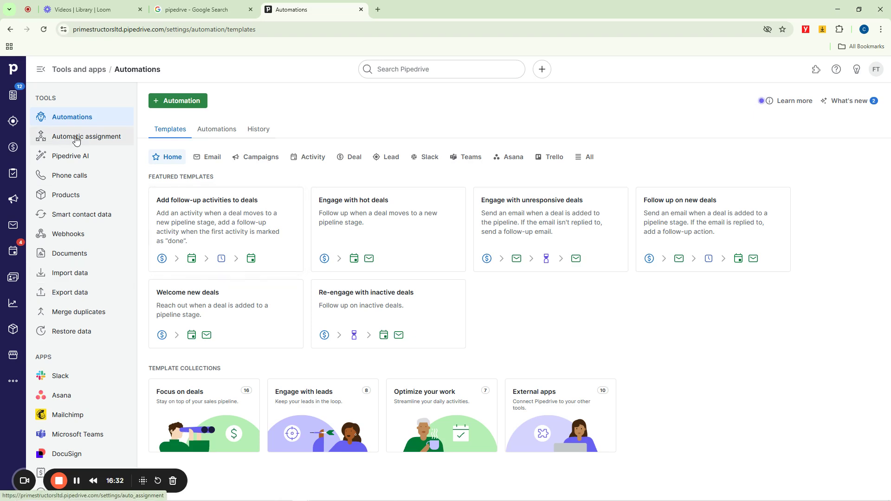
click(72, 176)
click(64, 201)
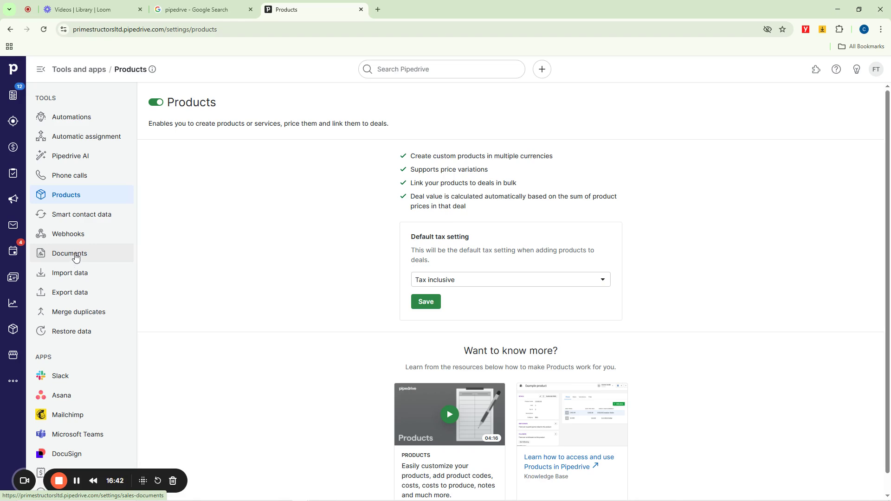
scroll(76, 257, down, 1)
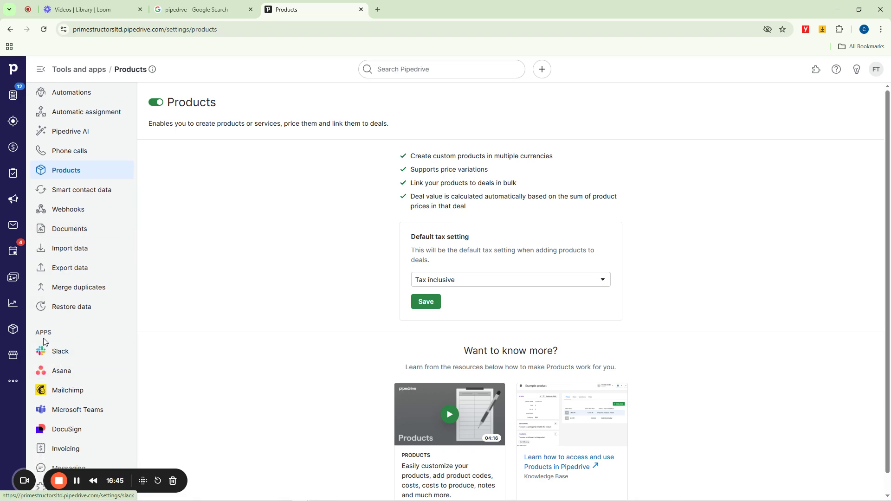
scroll(49, 384, up, 1)
click(76, 118)
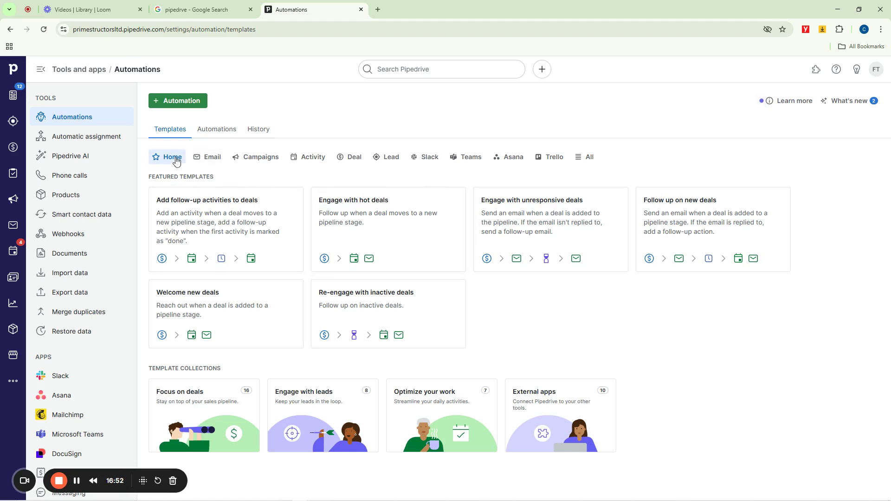
- Filter templates to Email, then Campaigns, and preview the Send a campaign to won deals template
click(211, 160)
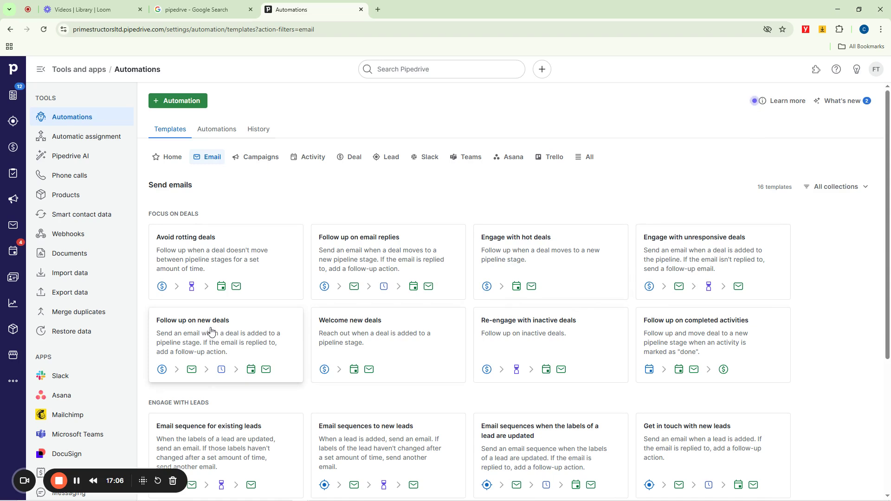
click(260, 158)
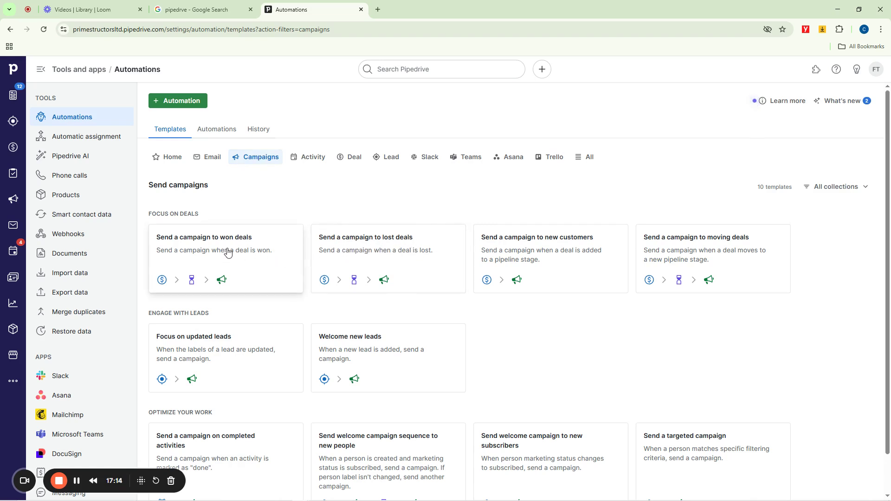
click(199, 253)
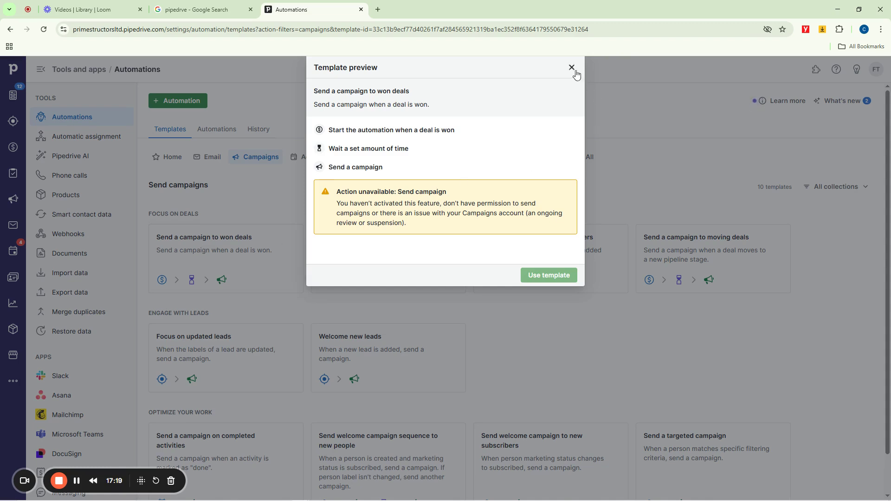
click(571, 68)
- Browse the Activity, Deal, Lead, Slack and Teams template categories, then open the account menu
click(309, 157)
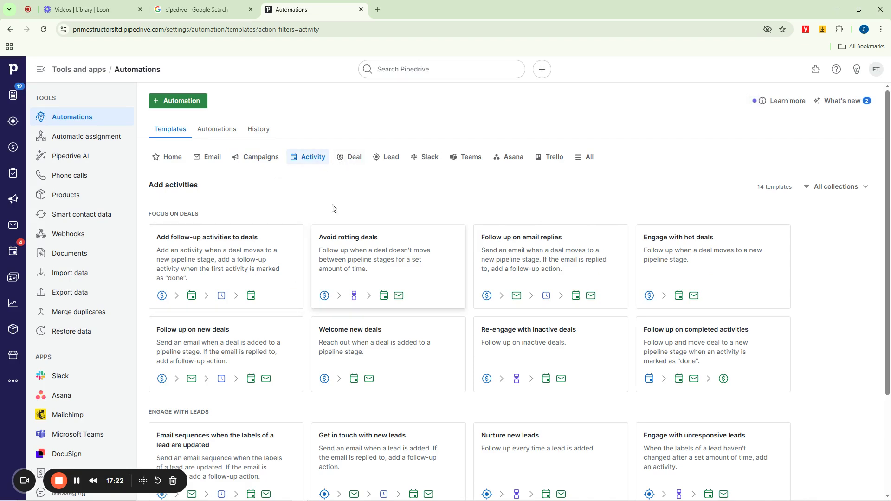
scroll(533, 327, down, 3)
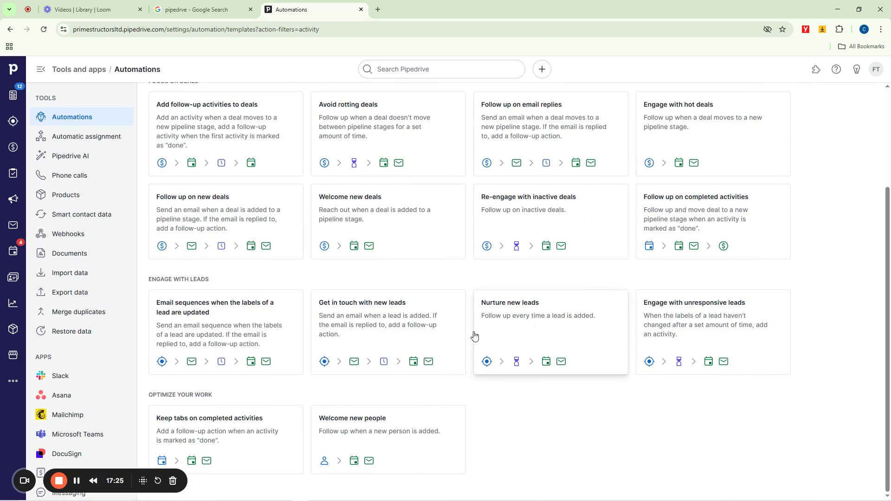
scroll(473, 334, up, 3)
click(352, 159)
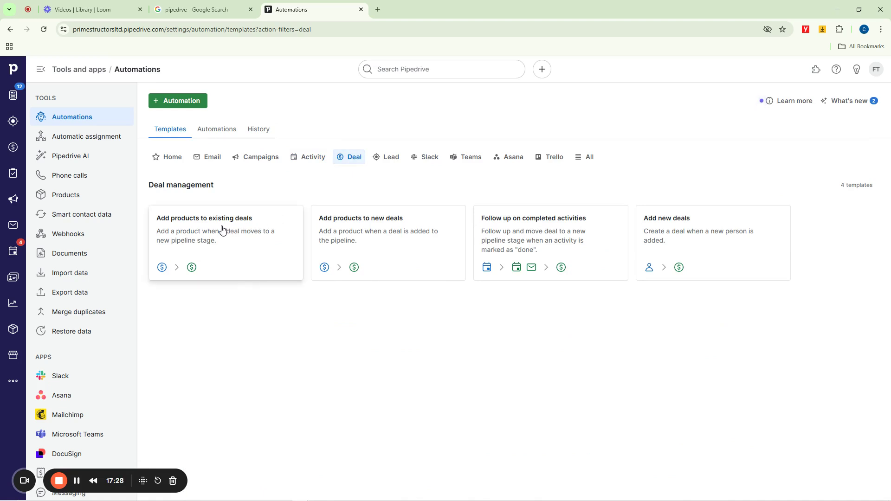
click(391, 163)
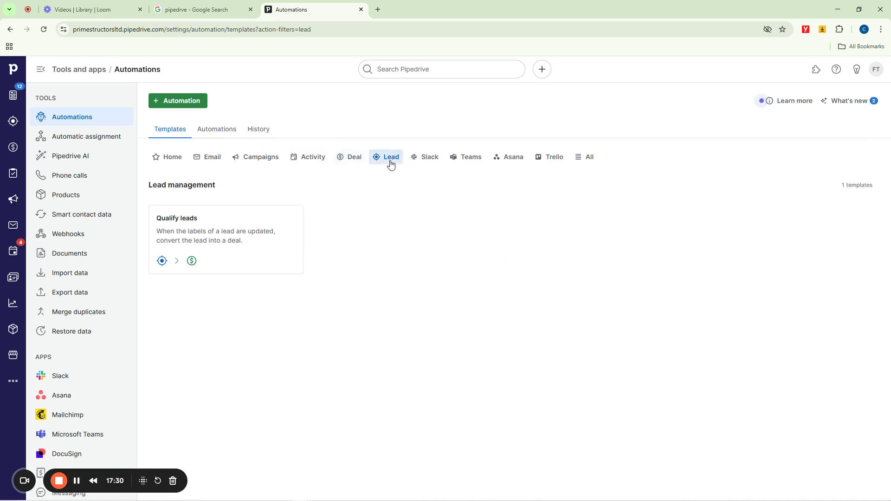
click(431, 162)
click(470, 157)
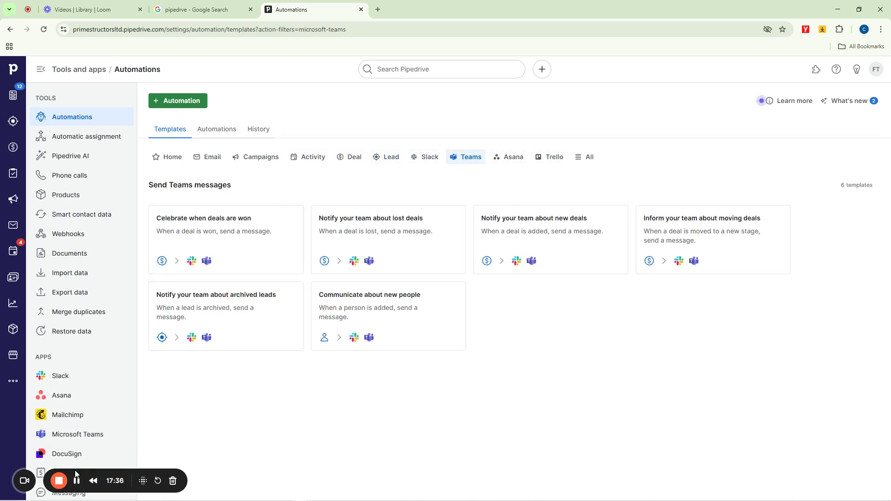
drag(73, 476, 715, 476)
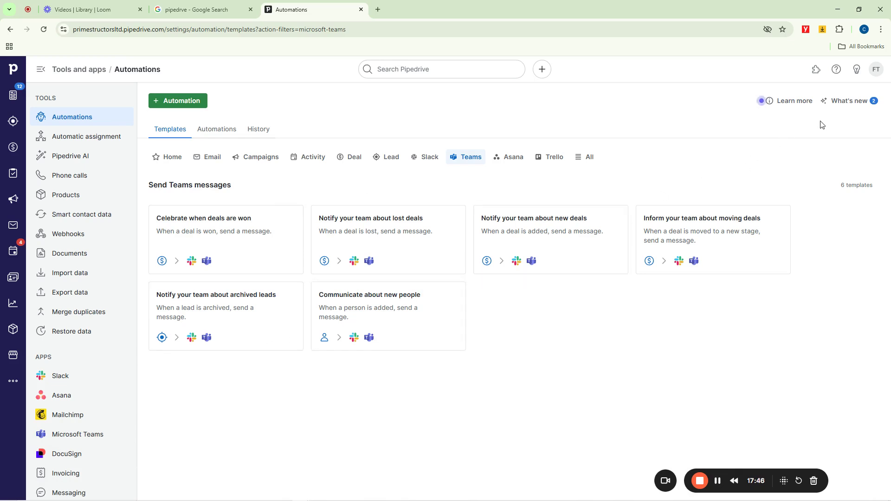
click(875, 71)
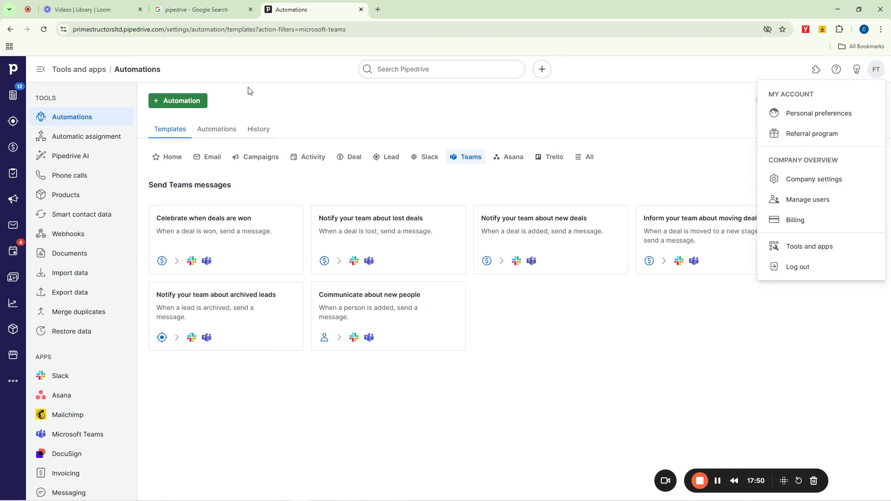
- Check the Setup guide at 0% completed, then go to the Leads Web Visitors page
click(14, 97)
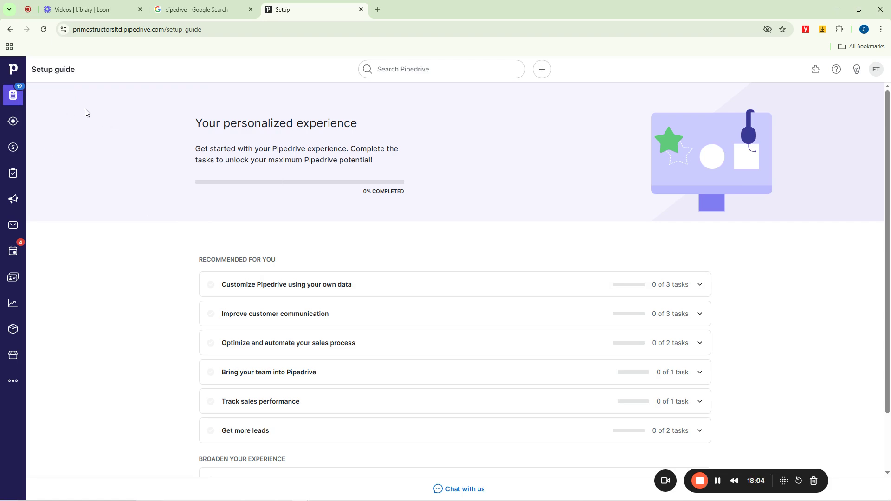
click(14, 122)
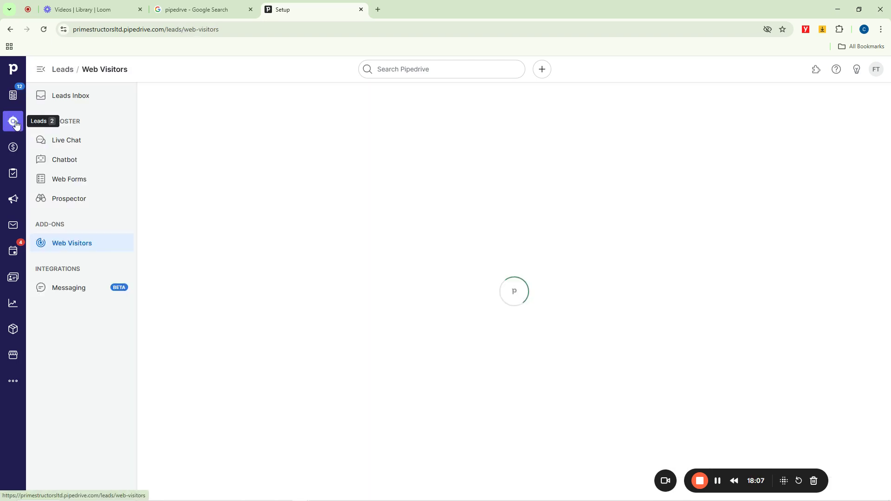